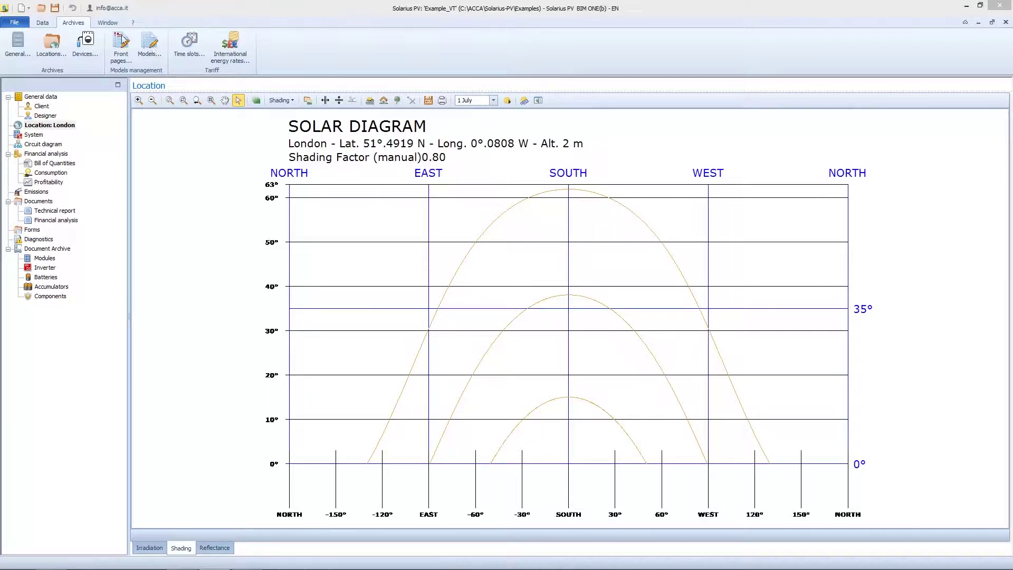
Step: Browse RESERVED > EN - Models > 02 General templates and preview the 04.Site Inspection Report template
{"action": "left_click", "coordinate": [156, 53]}
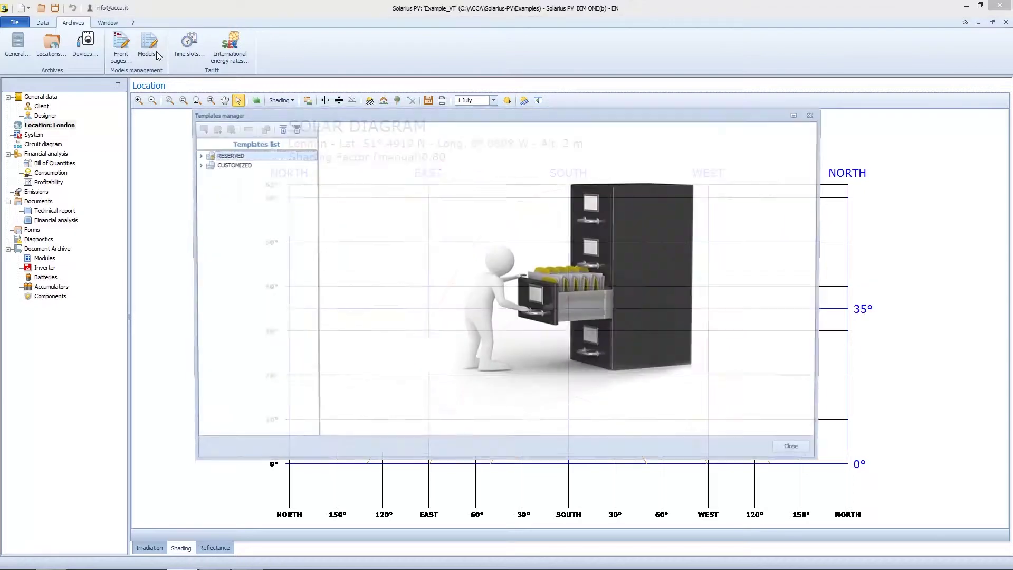
{"action": "left_click", "coordinate": [200, 156]}
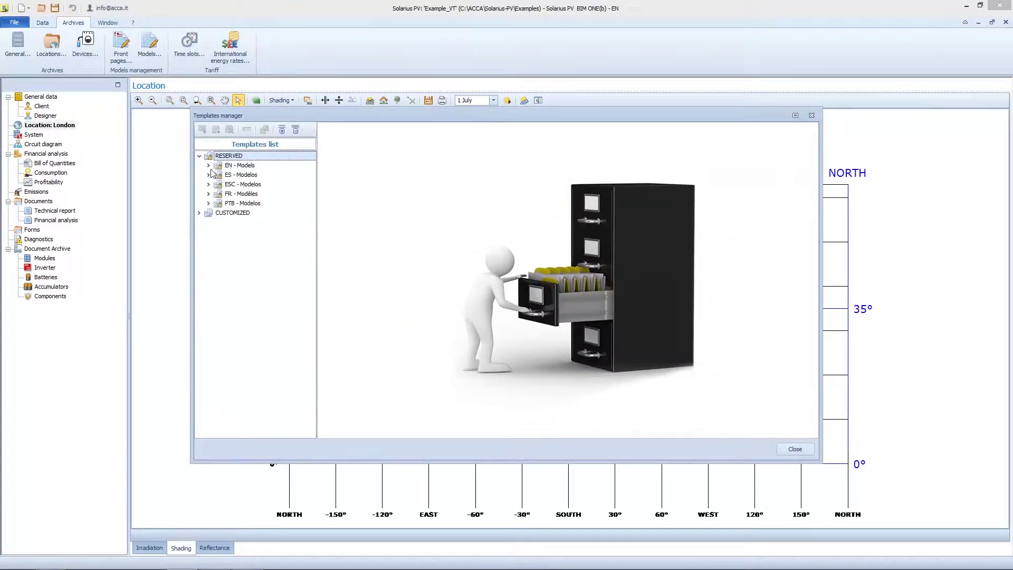
{"action": "left_click", "coordinate": [210, 166]}
{"action": "left_click", "coordinate": [218, 184]}
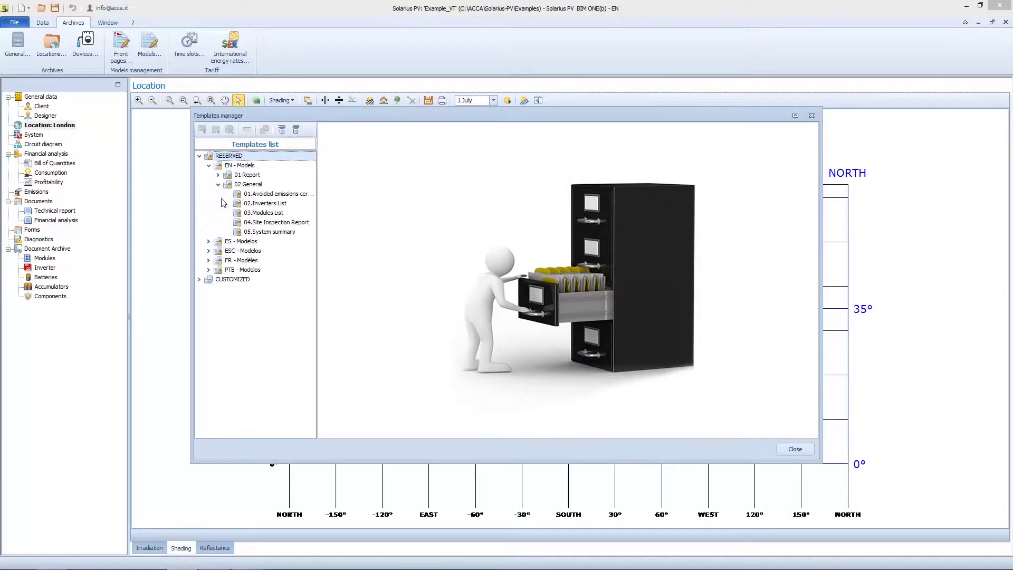
{"action": "left_click", "coordinate": [267, 220]}
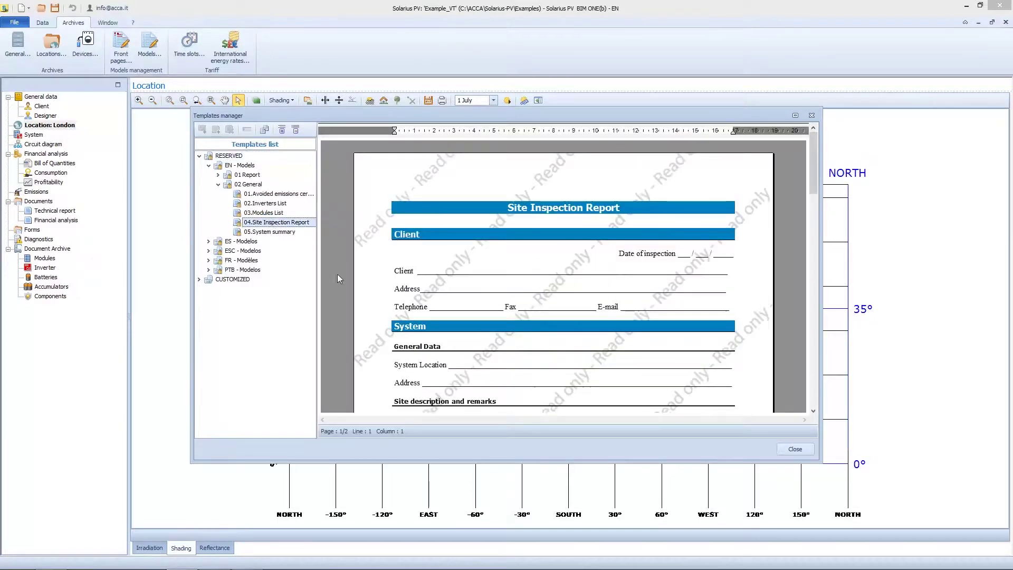
Step: Scroll through the template preview, then close the templates and return to the diagram
{"action": "left_click", "coordinate": [578, 293]}
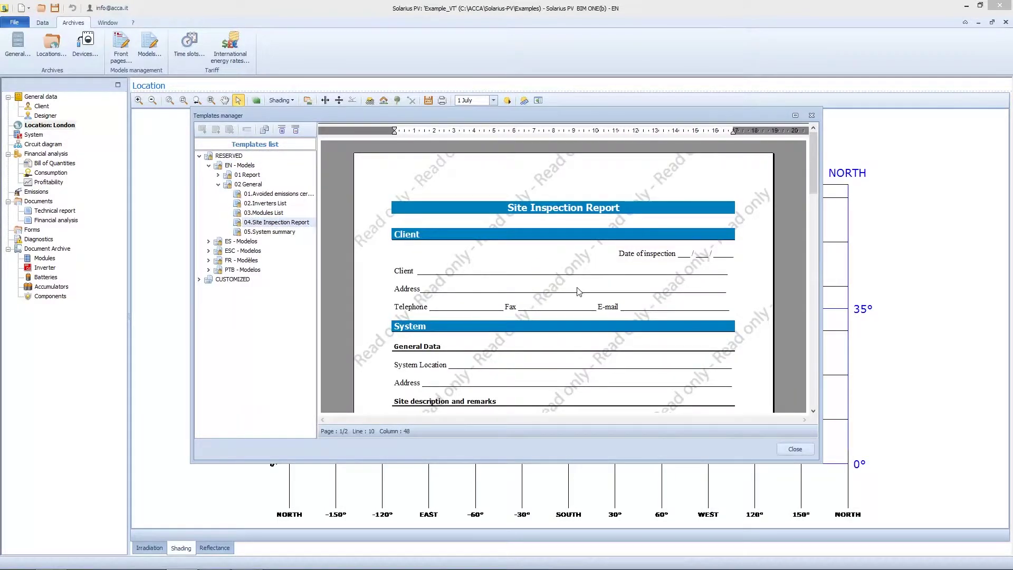
{"action": "scroll", "coordinate": [579, 291], "scroll_direction": "down", "scroll_amount": 5}
{"action": "scroll", "coordinate": [582, 289], "scroll_direction": "down", "scroll_amount": 9}
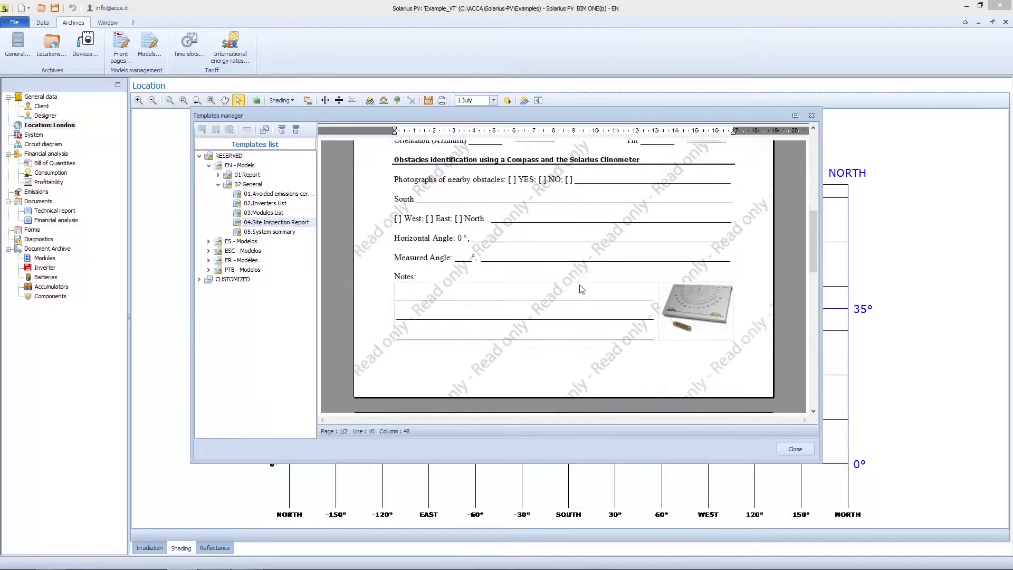
{"action": "scroll", "coordinate": [582, 289], "scroll_direction": "down", "scroll_amount": 4}
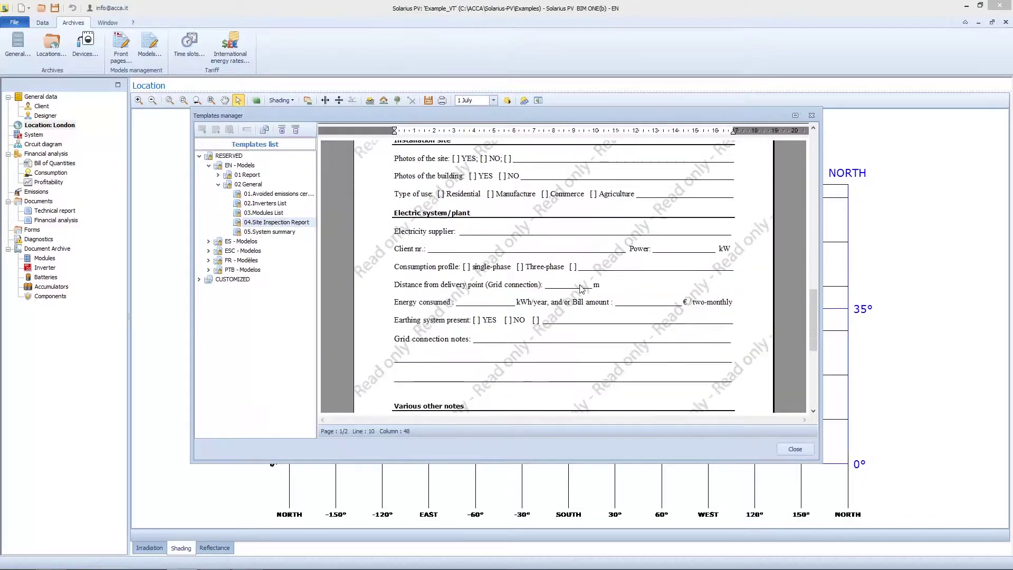
{"action": "left_click", "coordinate": [794, 450]}
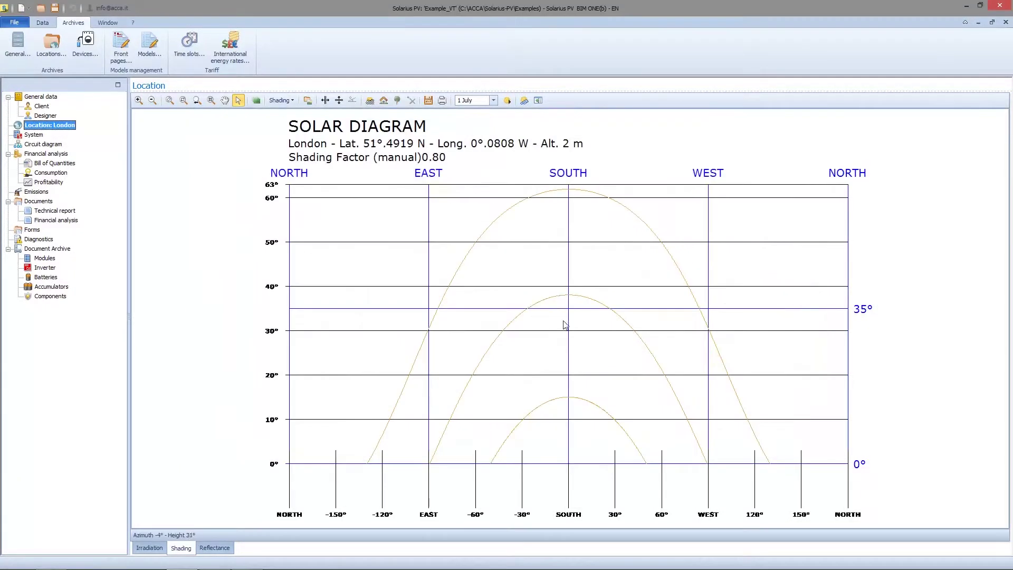
{"action": "mouse_move", "coordinate": [551, 301]}
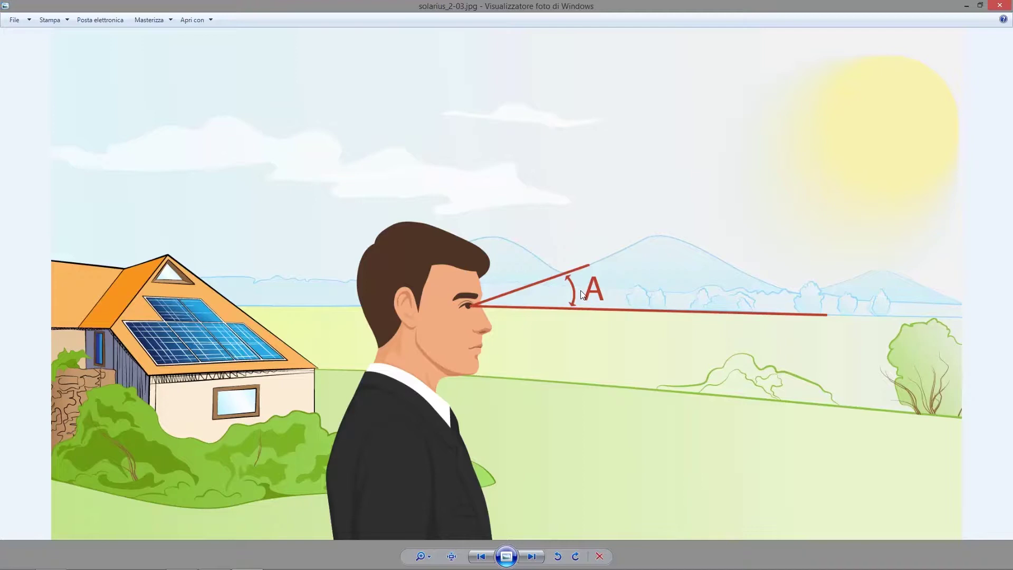
Step: Advance to the next illustration, solarius_2-04.jpg, showing angle B
{"action": "left_click", "coordinate": [537, 557]}
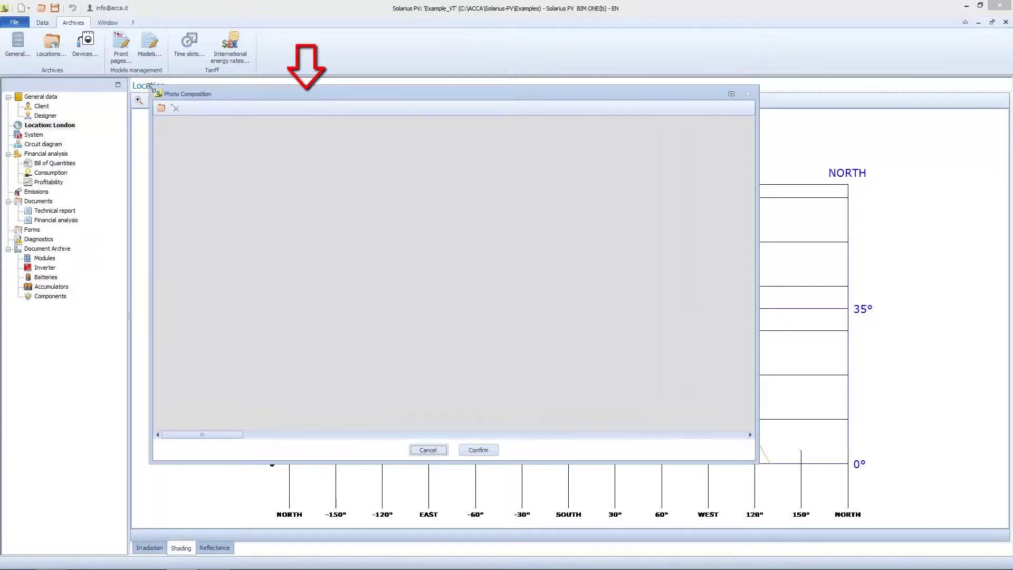
Step: Enlarge the Photo Composition window to fill the workspace and load City_Panorama_1, 2 and 3
{"action": "left_click_drag", "start_coordinate": [151, 86], "coordinate": [134, 79]}
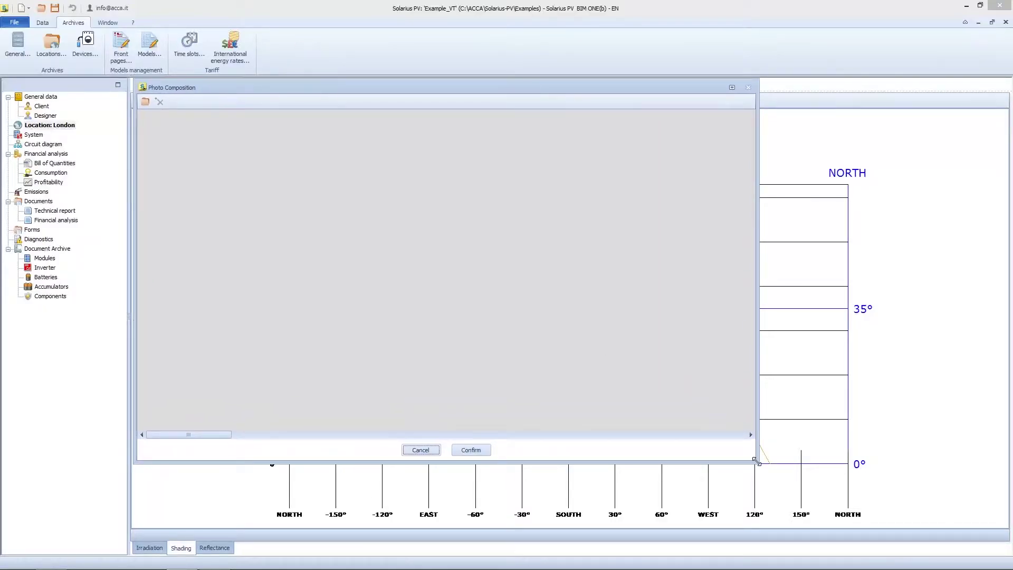
{"action": "left_click_drag", "start_coordinate": [756, 461], "coordinate": [1004, 524]}
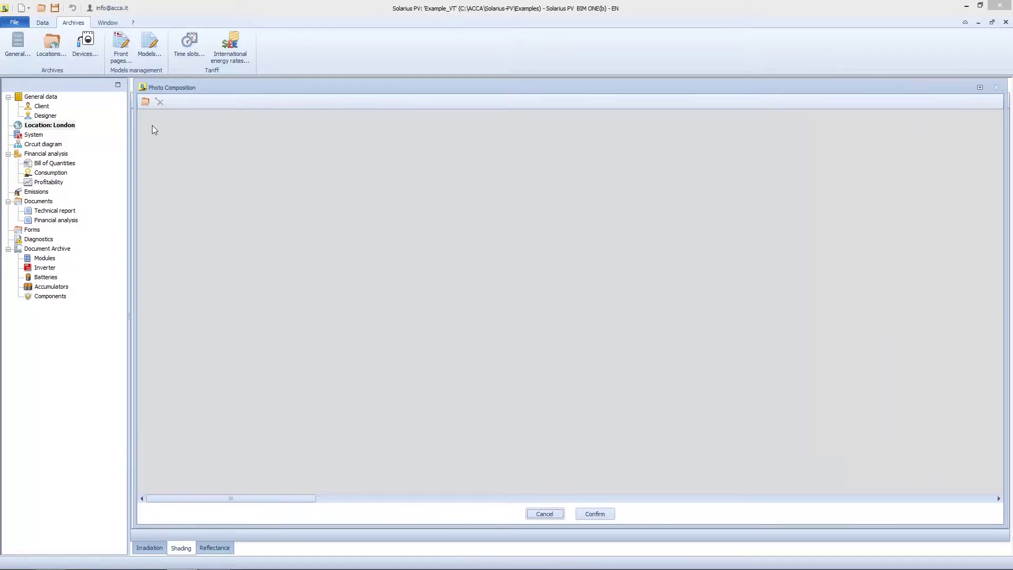
{"action": "left_click", "coordinate": [146, 100]}
{"action": "left_click", "coordinate": [289, 174]}
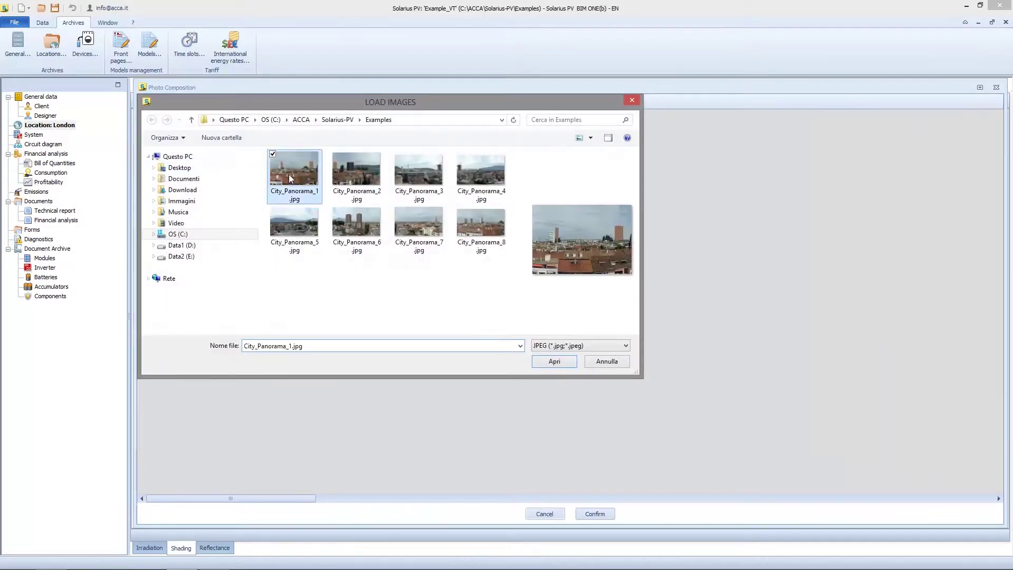
{"action": "left_click", "coordinate": [356, 174], "text": "ctrl"}
{"action": "left_click", "coordinate": [407, 184], "text": "ctrl"}
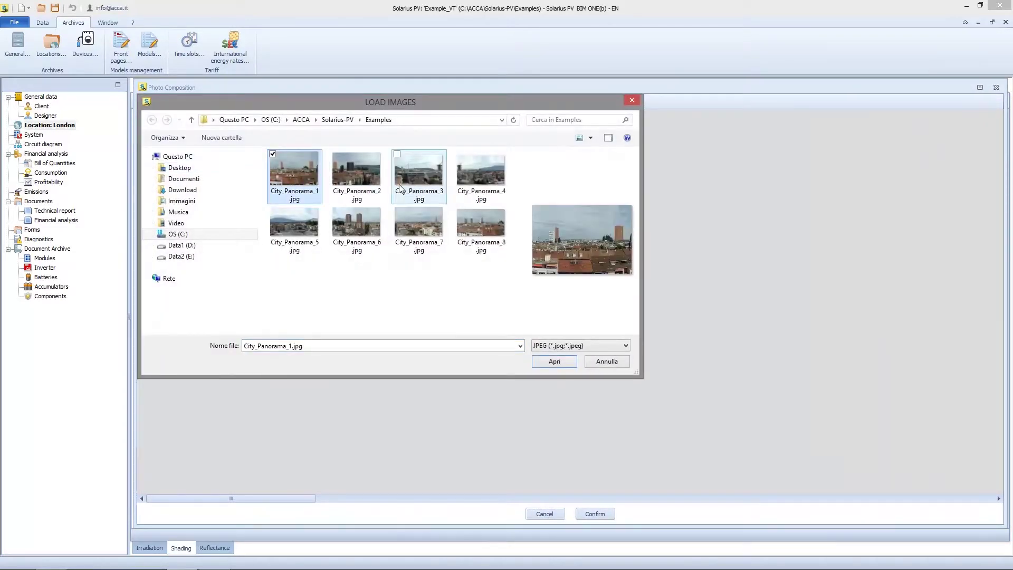
{"action": "left_click", "coordinate": [553, 366]}
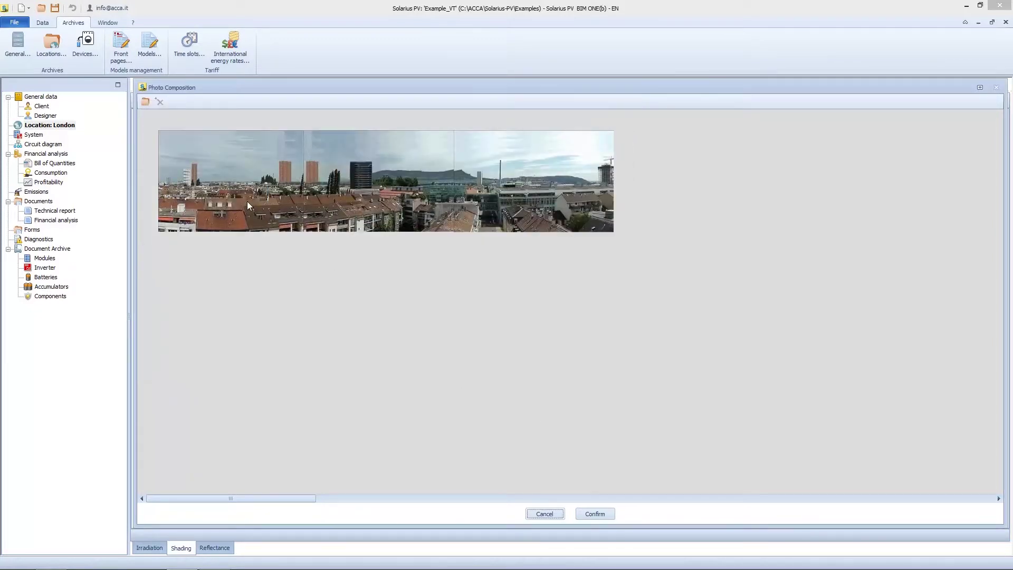
Step: Arrange the three photos side by side into one panorama strip
{"action": "left_click_drag", "start_coordinate": [247, 204], "coordinate": [220, 306]}
{"action": "left_click_drag", "start_coordinate": [375, 182], "coordinate": [326, 284]}
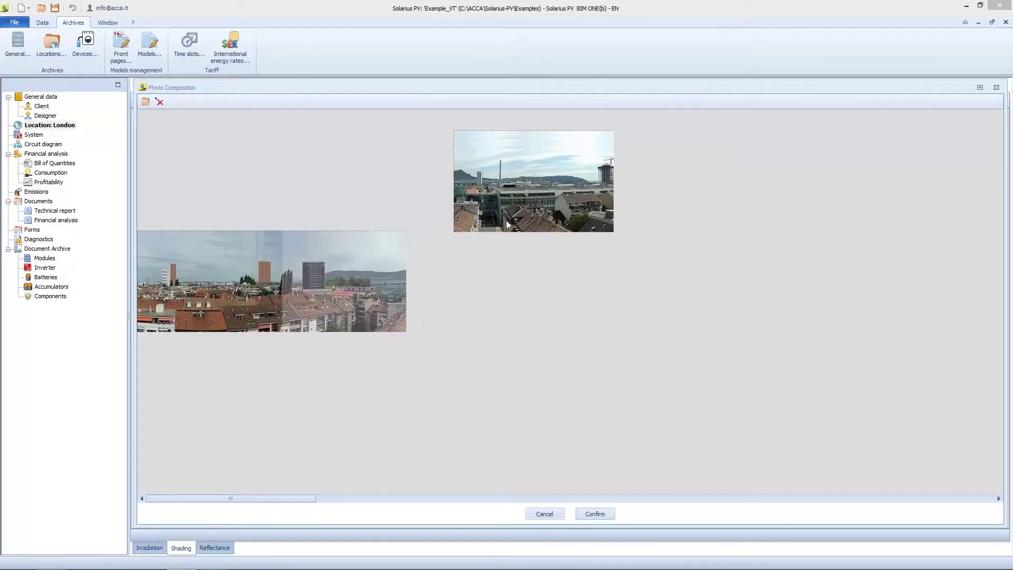
{"action": "left_click_drag", "start_coordinate": [506, 224], "coordinate": [451, 310]}
{"action": "left_click_drag", "start_coordinate": [228, 500], "coordinate": [283, 494]}
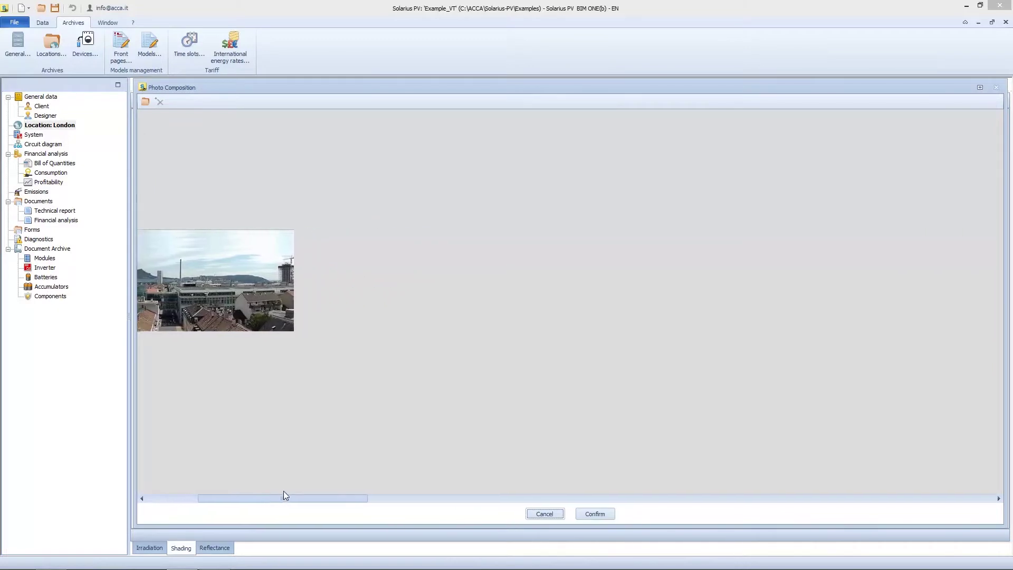
Step: Load City_Panorama_4, 5 and 6 and attach them to the right of the strip
{"action": "left_click", "coordinate": [146, 102]}
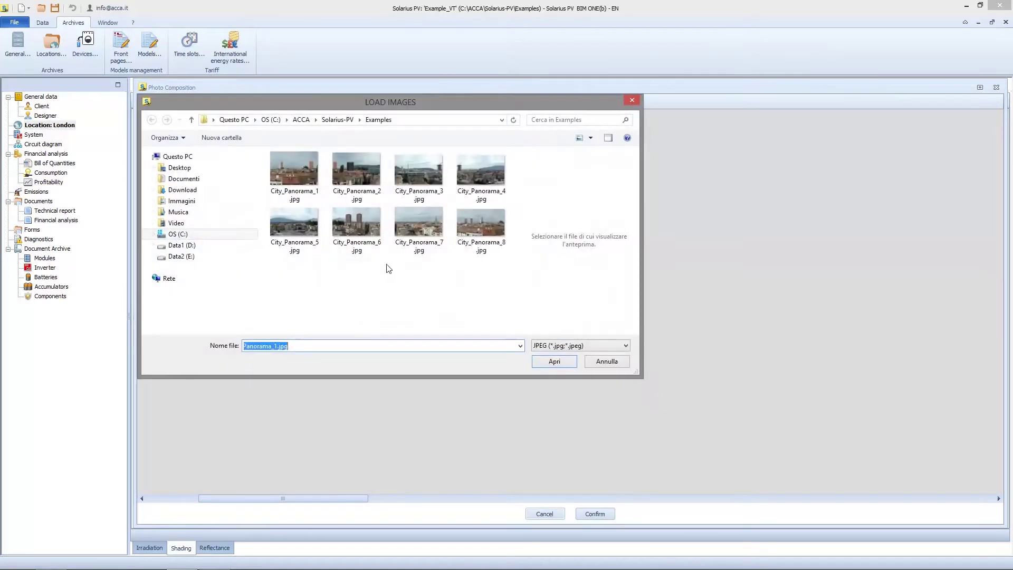
{"action": "left_click", "coordinate": [463, 180]}
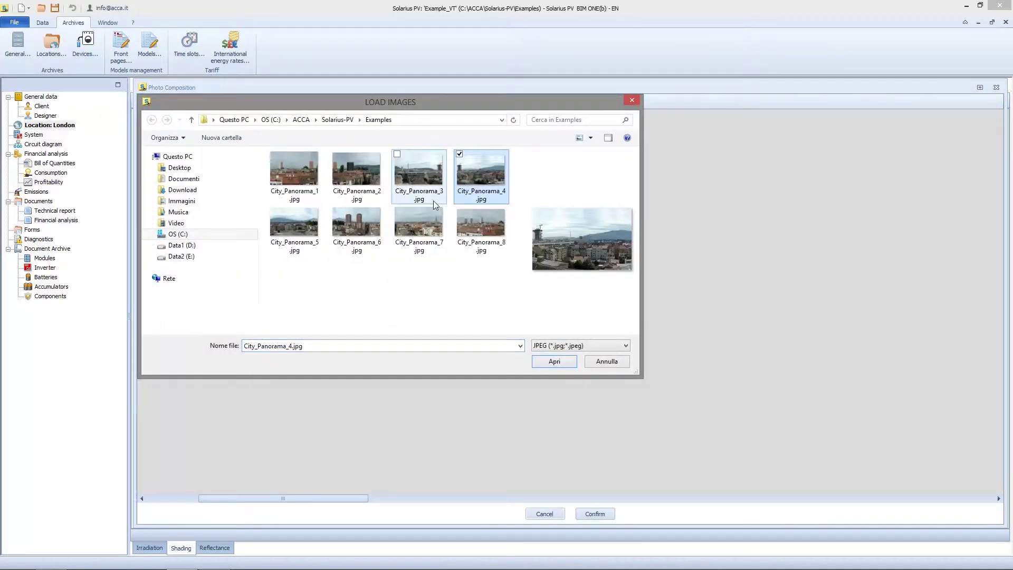
{"action": "left_click", "coordinate": [372, 228], "text": "shift"}
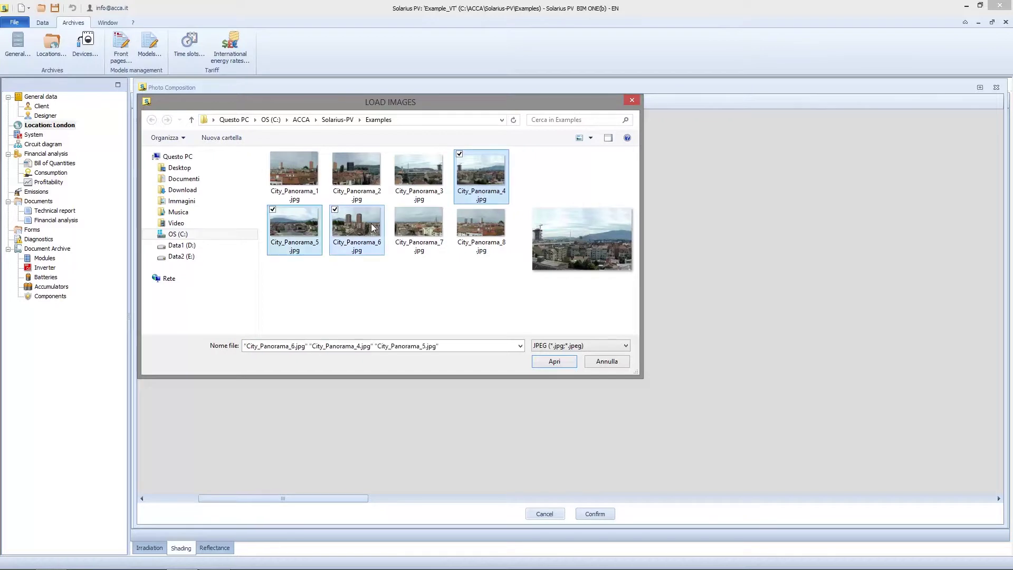
{"action": "left_click", "coordinate": [551, 361]}
{"action": "left_click_drag", "start_coordinate": [278, 215], "coordinate": [419, 290]}
{"action": "left_click_drag", "start_coordinate": [414, 191], "coordinate": [491, 291]}
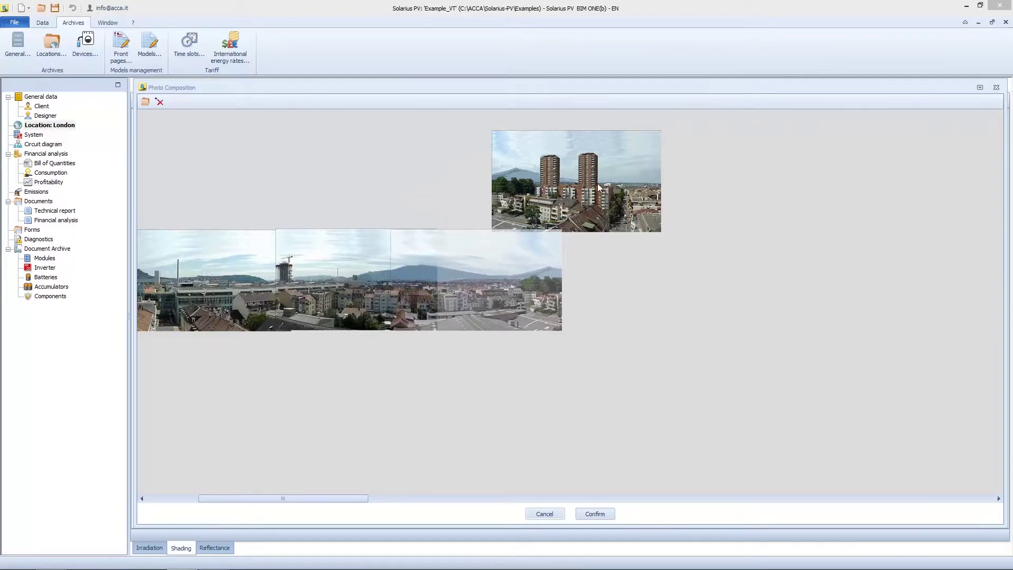
{"action": "left_click_drag", "start_coordinate": [602, 188], "coordinate": [619, 297]}
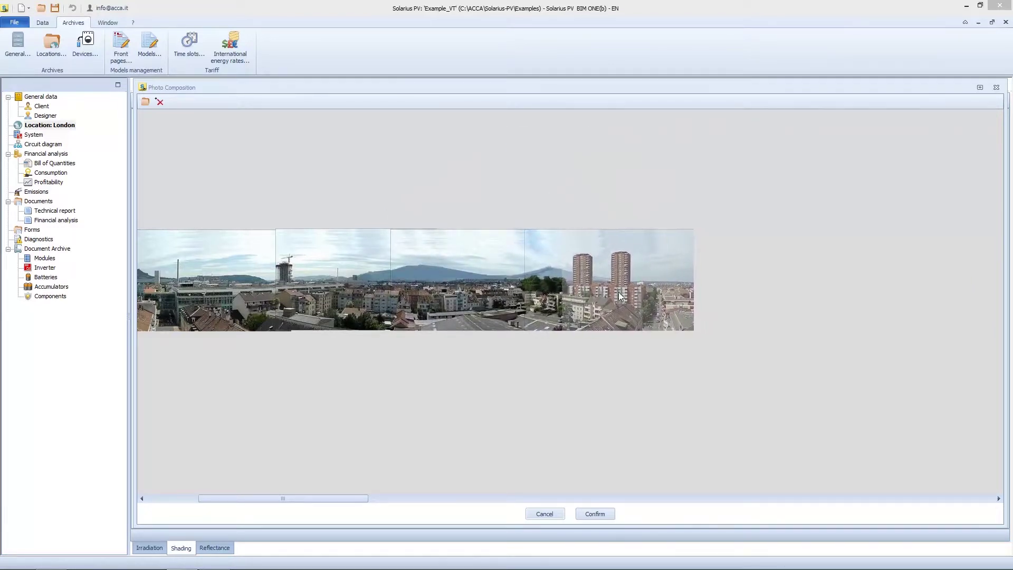
{"action": "left_click_drag", "start_coordinate": [300, 499], "coordinate": [327, 471]}
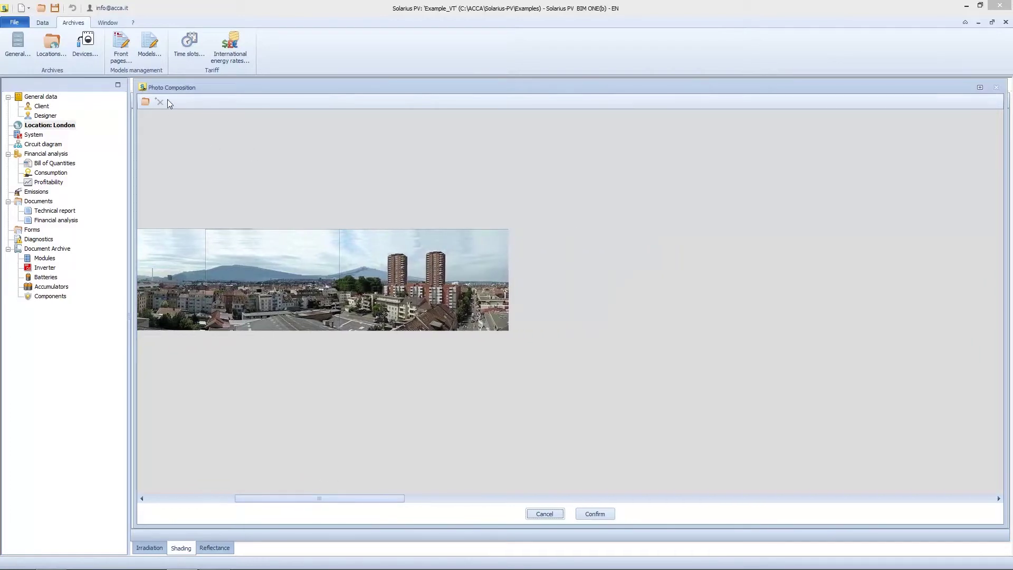
Step: Load City_Panorama_7 and 8 and join them onto the strip's right end
{"action": "left_click", "coordinate": [145, 102]}
{"action": "left_click_drag", "start_coordinate": [485, 273], "coordinate": [406, 222]}
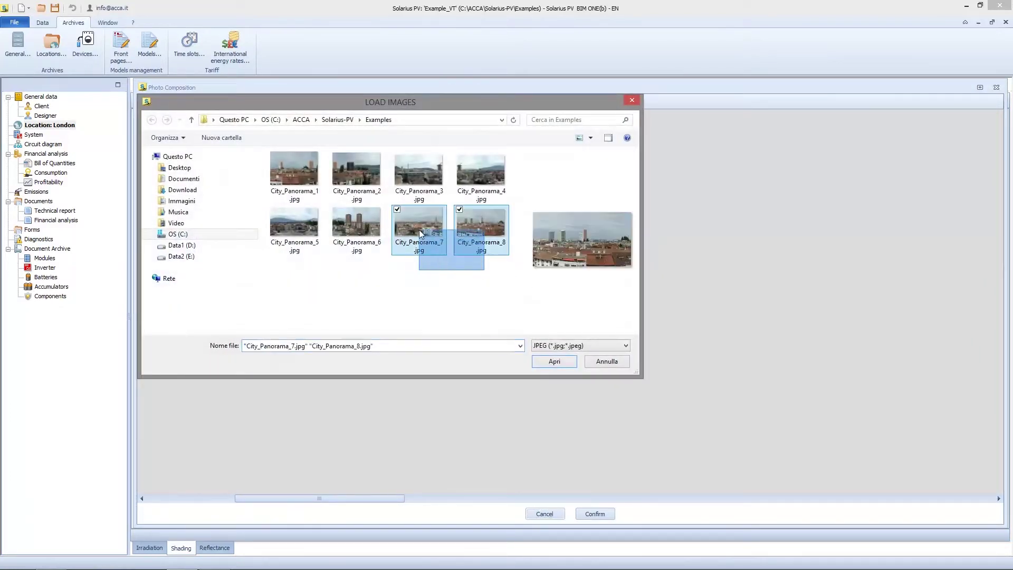
{"action": "left_click", "coordinate": [554, 362]}
{"action": "left_click_drag", "start_coordinate": [329, 154], "coordinate": [583, 287]}
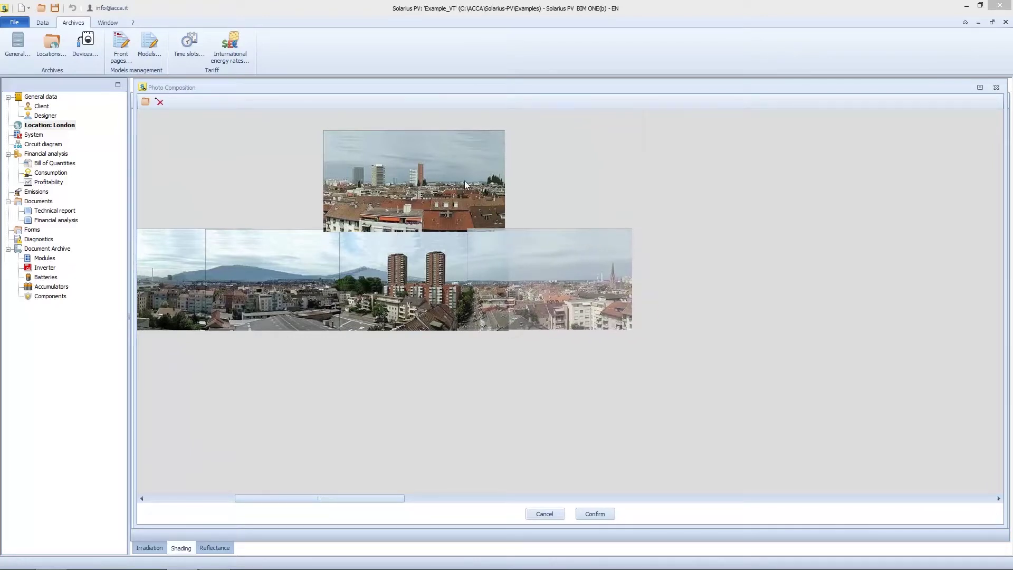
{"action": "left_click_drag", "start_coordinate": [465, 180], "coordinate": [759, 277]}
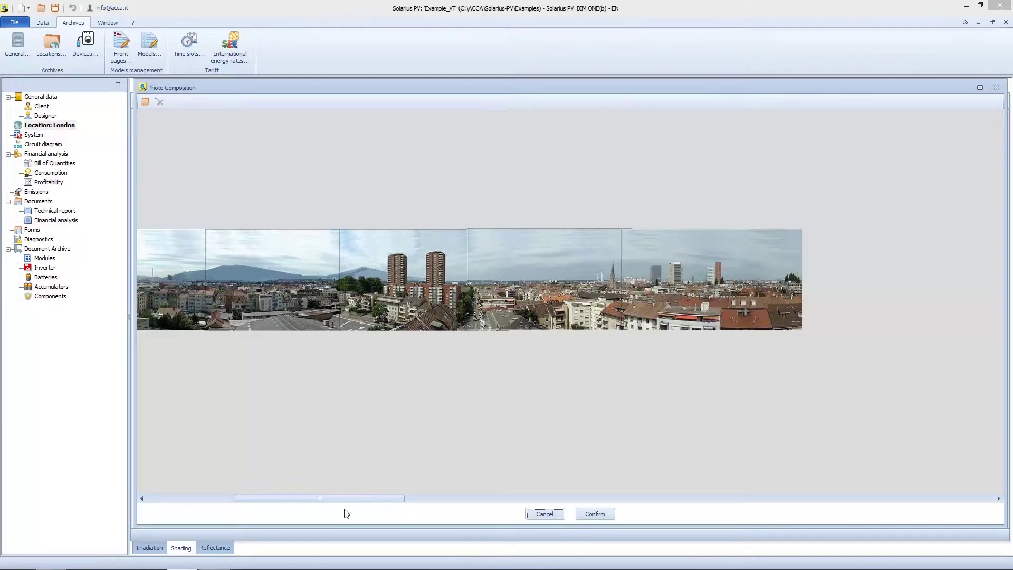
{"action": "left_click_drag", "start_coordinate": [347, 498], "coordinate": [187, 470]}
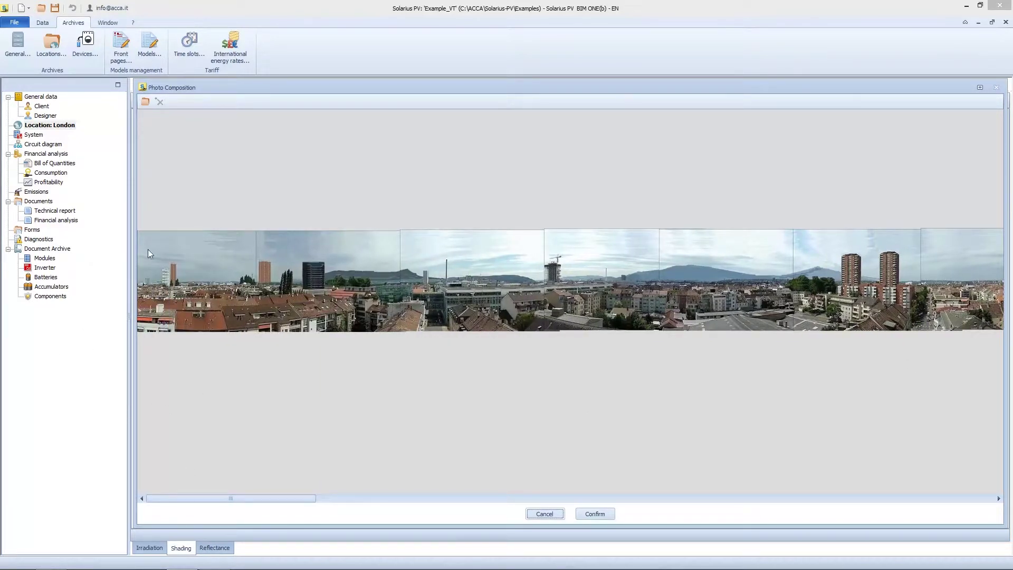
Step: Accept the panorama, place the 0° line on its horizon, and set a 15° reference height
{"action": "left_click", "coordinate": [595, 514]}
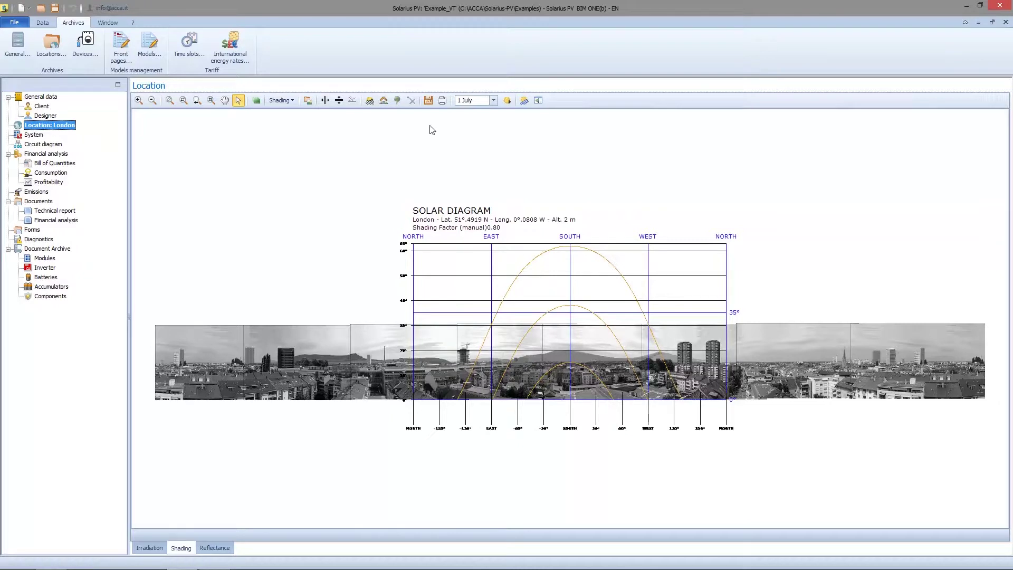
{"action": "left_click", "coordinate": [338, 104]}
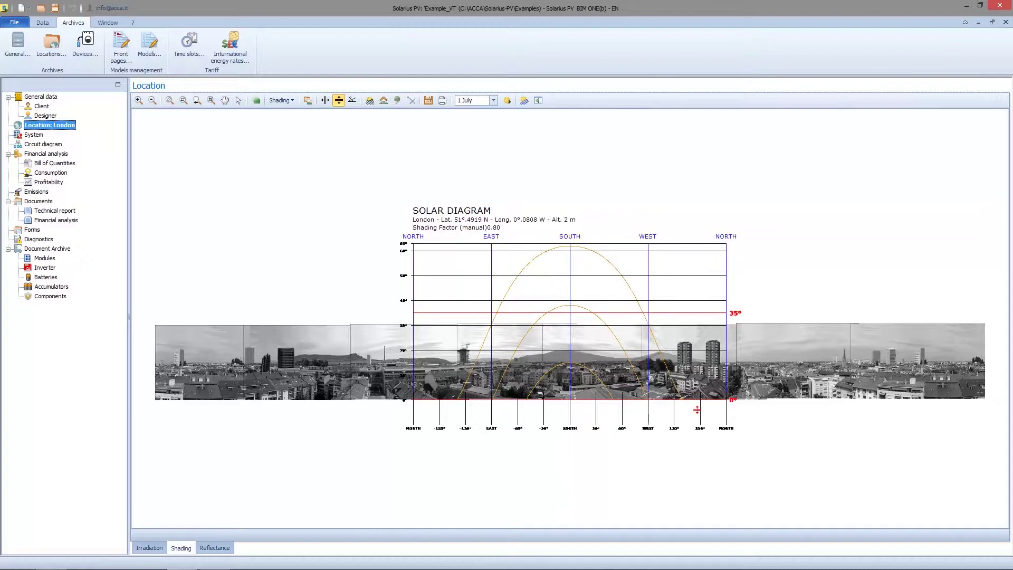
{"action": "left_click", "coordinate": [565, 400]}
{"action": "scroll", "coordinate": [565, 400], "scroll_direction": "up", "scroll_amount": 3}
{"action": "left_click_drag", "start_coordinate": [795, 399], "coordinate": [520, 385]}
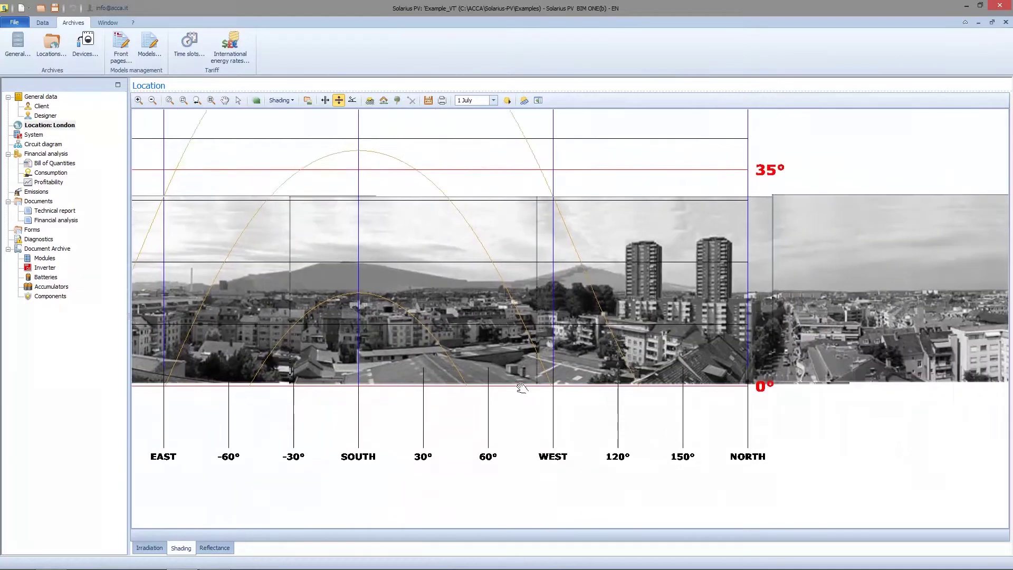
{"action": "scroll", "coordinate": [521, 384], "scroll_direction": "down", "scroll_amount": 2}
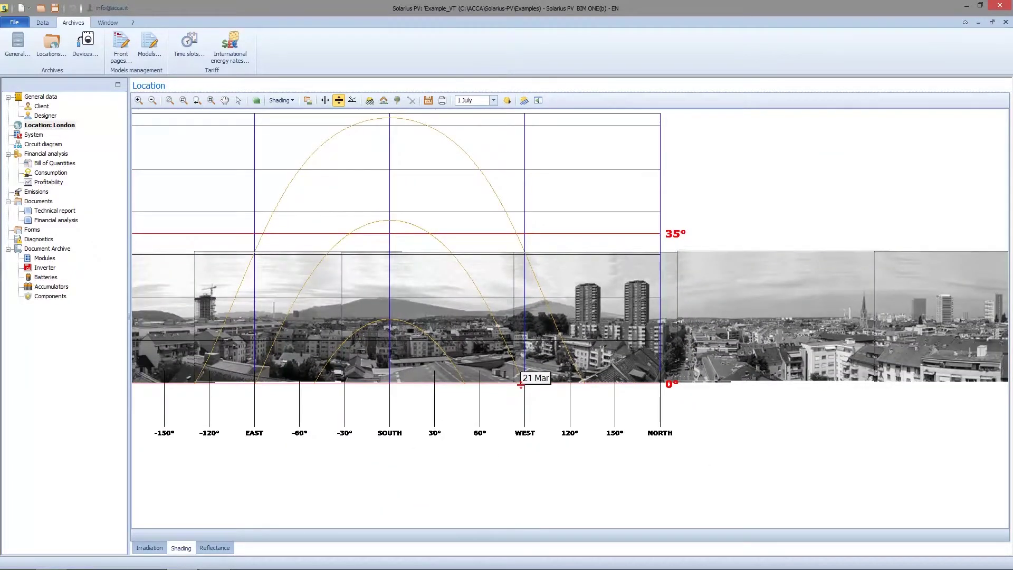
{"action": "scroll", "coordinate": [520, 385], "scroll_direction": "down", "scroll_amount": 1}
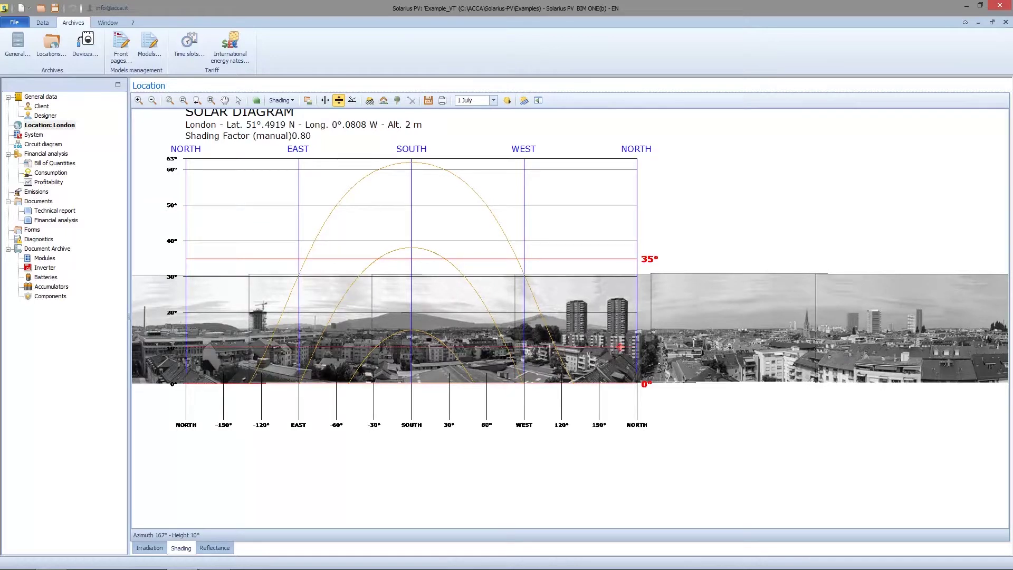
{"action": "left_click", "coordinate": [620, 347]}
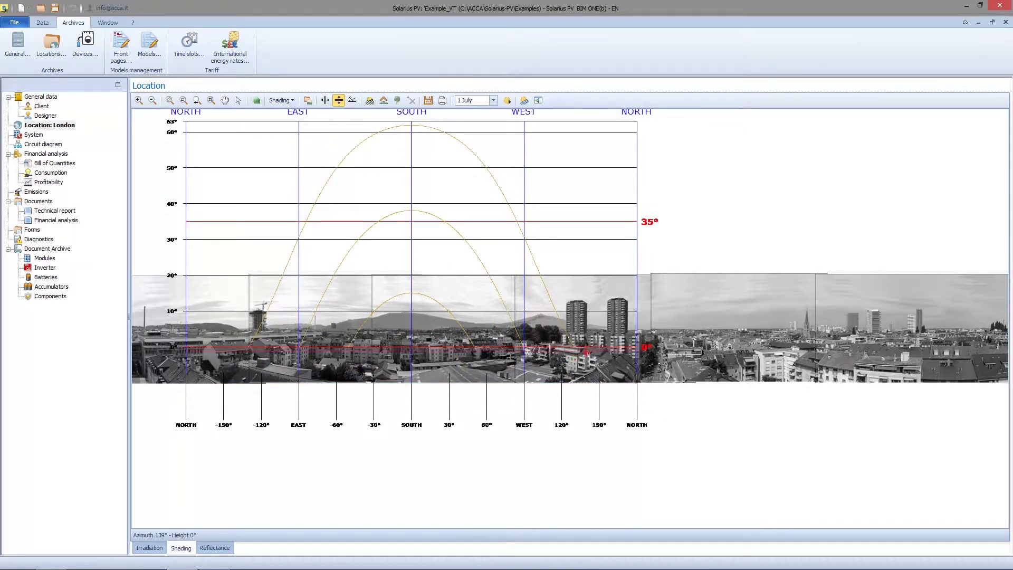
{"action": "left_click", "coordinate": [586, 353]}
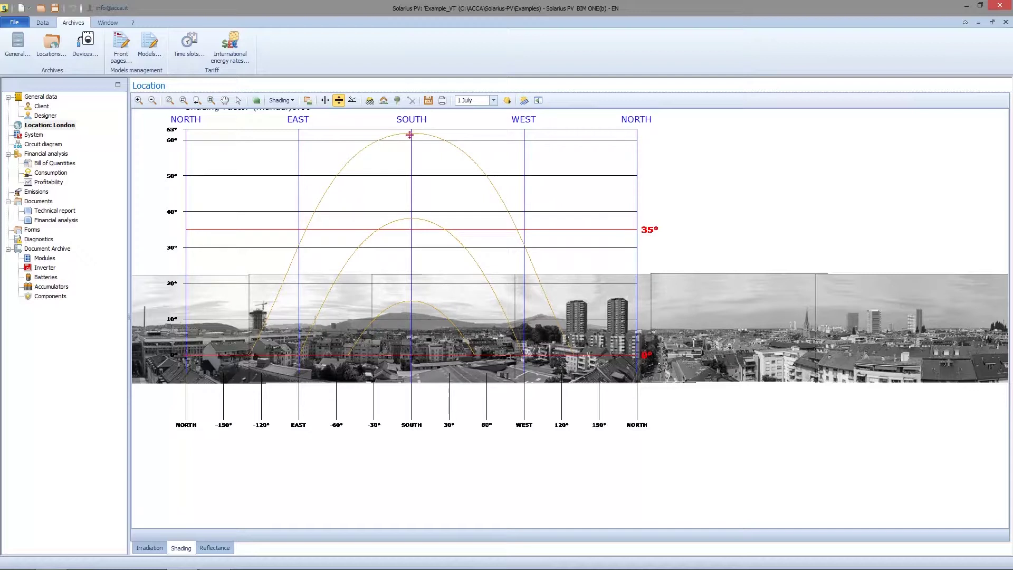
{"action": "left_click", "coordinate": [353, 101]}
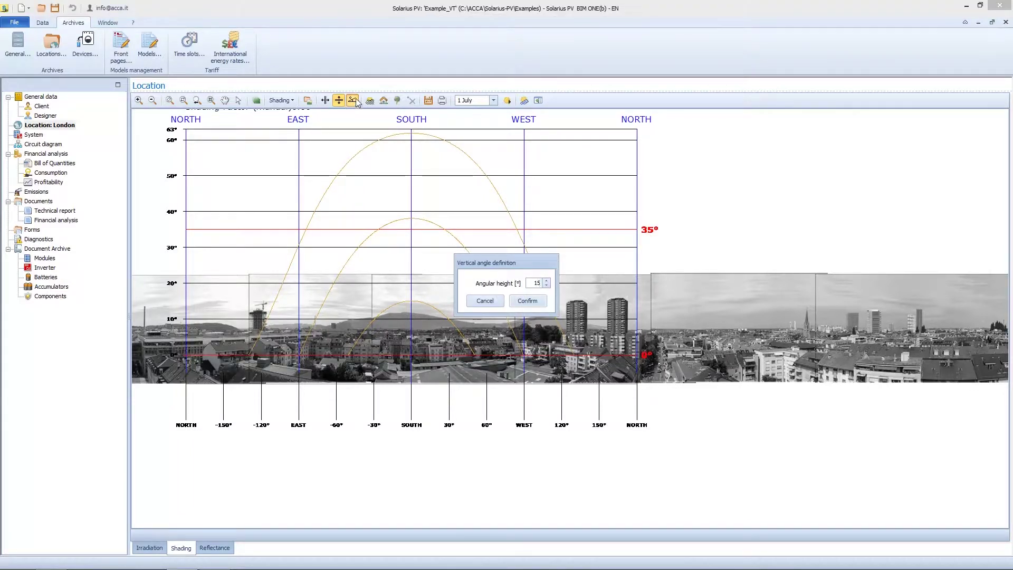
{"action": "left_click", "coordinate": [525, 300]}
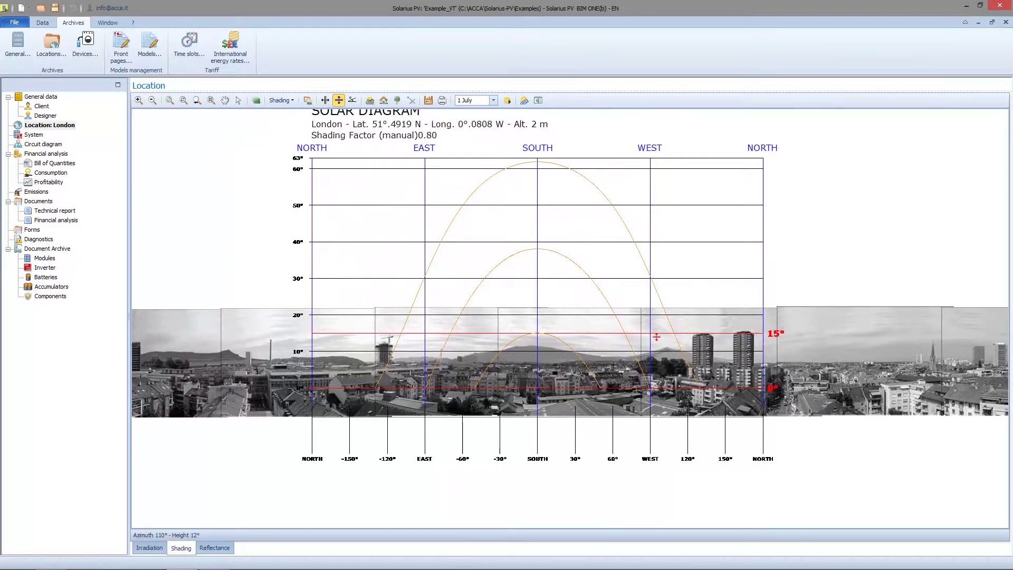
Step: Align the diagram's South direction with the panorama
{"action": "left_click", "coordinate": [325, 100]}
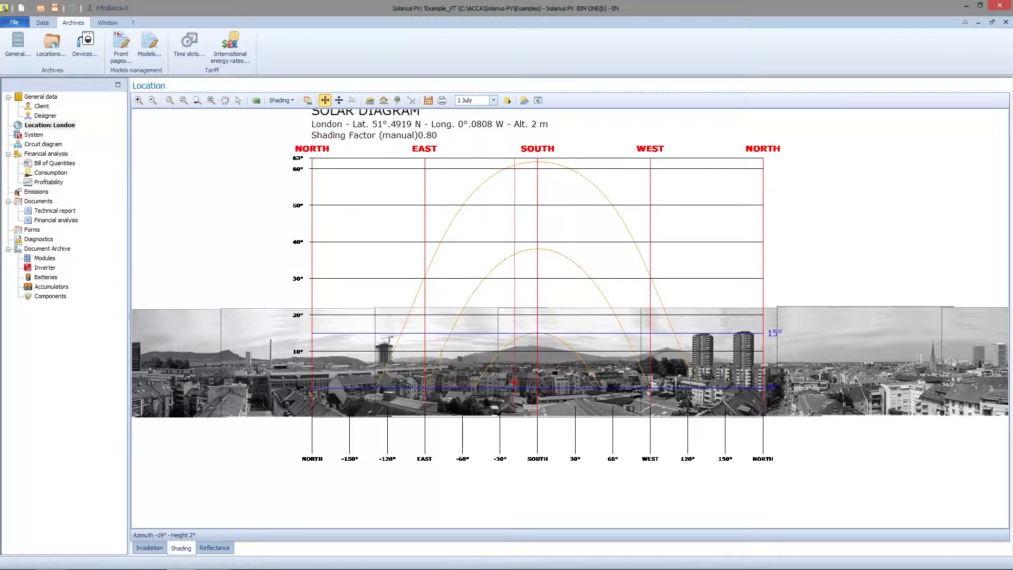
{"action": "left_click", "coordinate": [513, 381]}
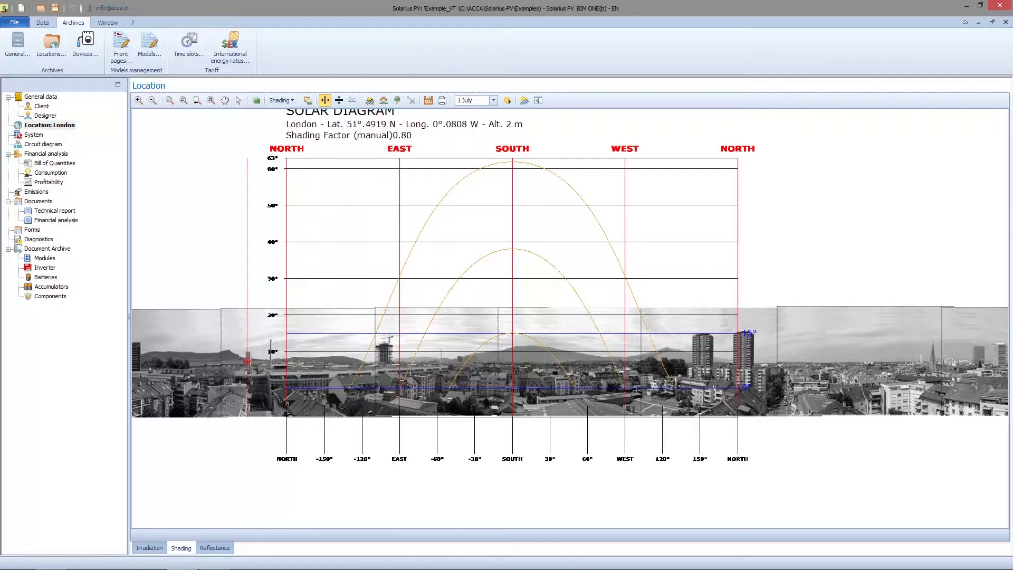
{"action": "scroll", "coordinate": [511, 361], "scroll_direction": "up", "scroll_amount": 3}
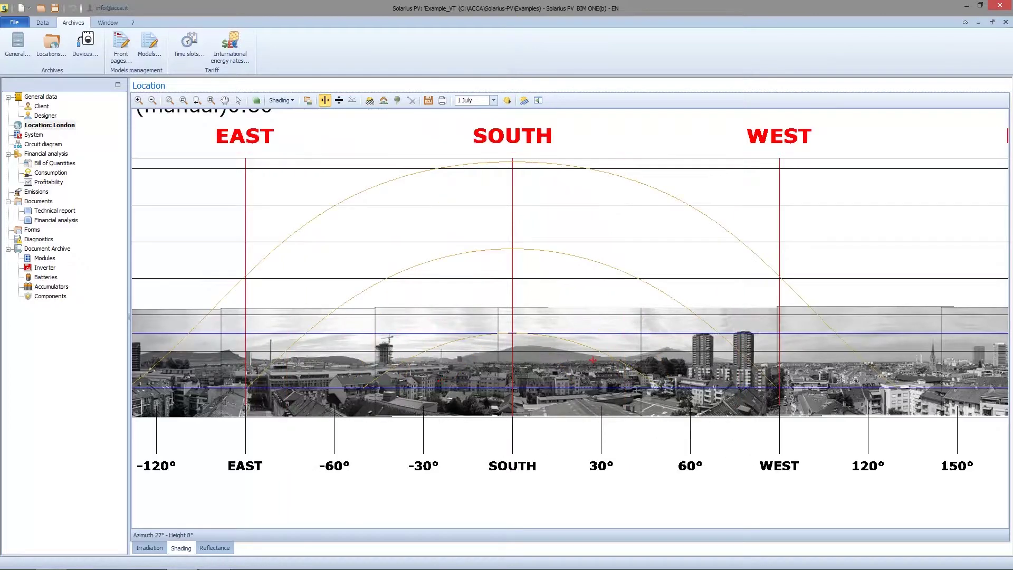
{"action": "scroll", "coordinate": [582, 360], "scroll_direction": "down", "scroll_amount": 4}
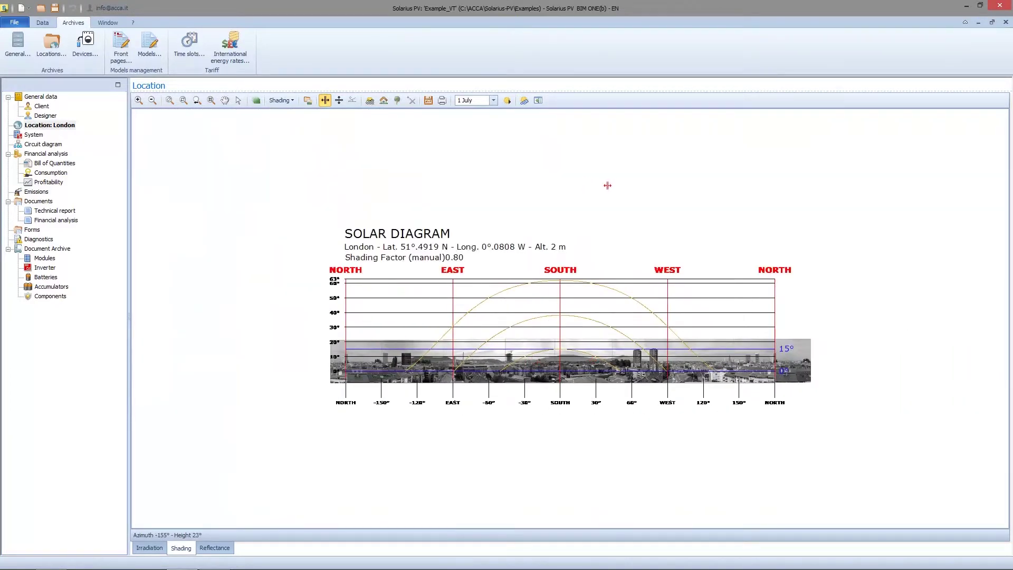
{"action": "scroll", "coordinate": [502, 316], "scroll_direction": "up", "scroll_amount": 4}
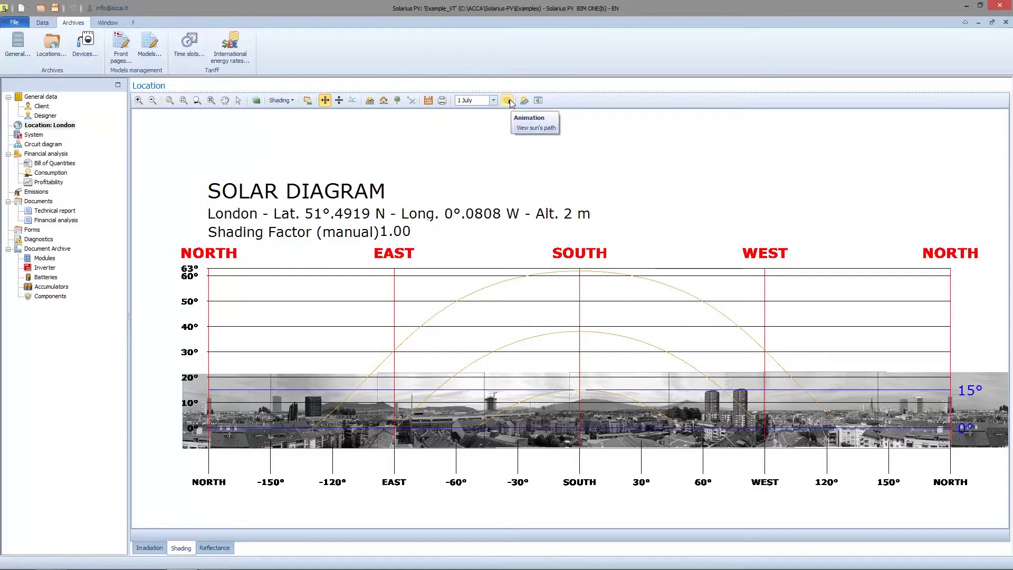
Step: Animate the sun along its 1 July path on the diagram
{"action": "left_click", "coordinate": [492, 101]}
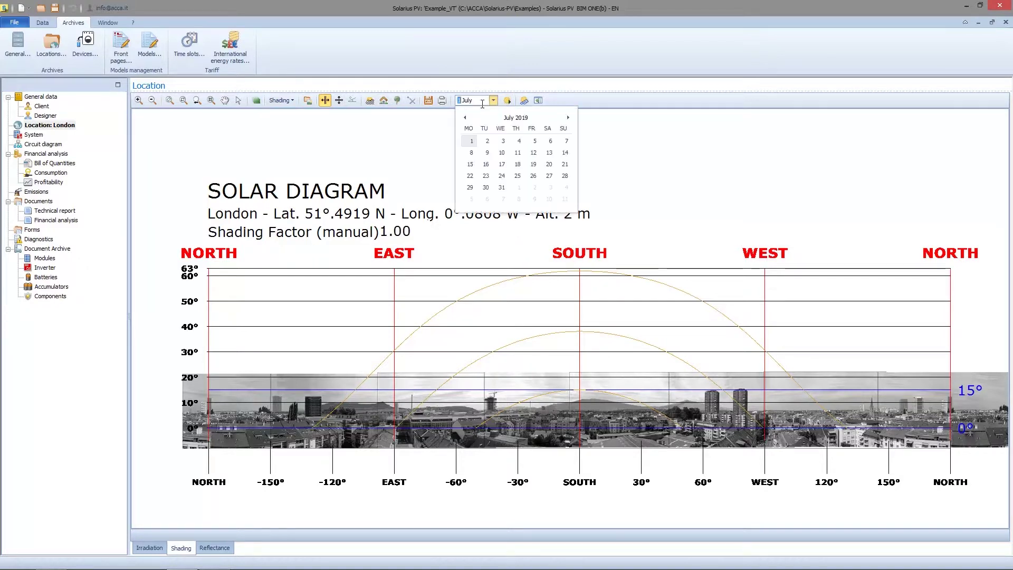
{"action": "left_click", "coordinate": [471, 142]}
{"action": "left_click", "coordinate": [506, 102]}
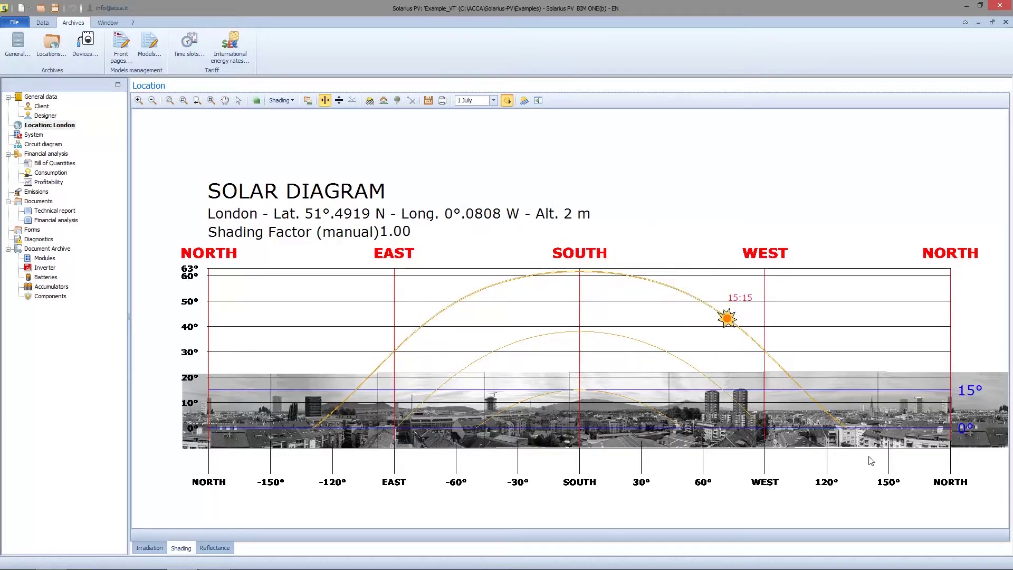
Step: Set the diagram date to 21 December 2018, exit calibration, and show the sun's position
{"action": "left_click", "coordinate": [494, 101]}
{"action": "left_click", "coordinate": [465, 118]}
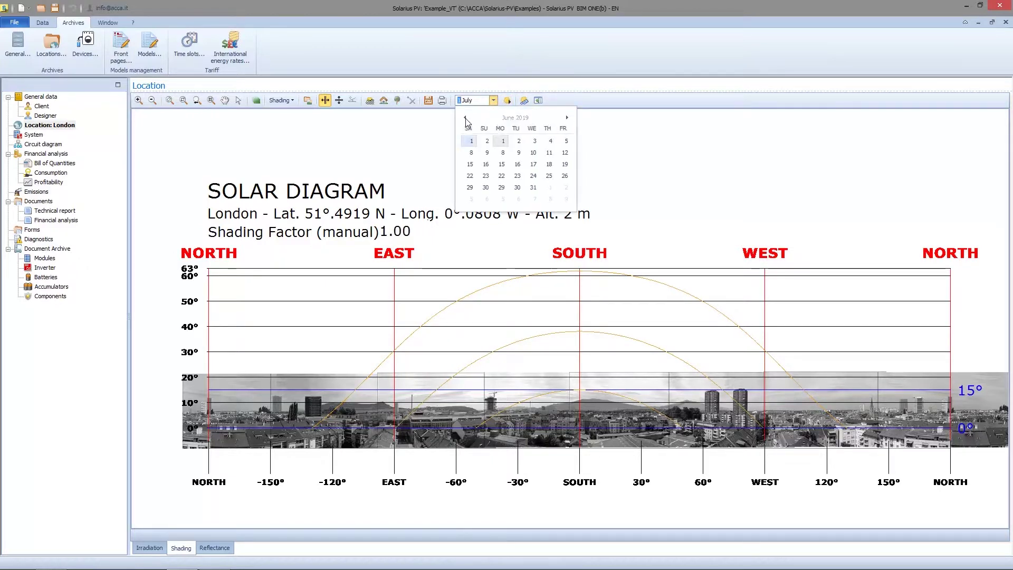
{"action": "left_click", "coordinate": [465, 119]}
{"action": "left_click", "coordinate": [465, 118]}
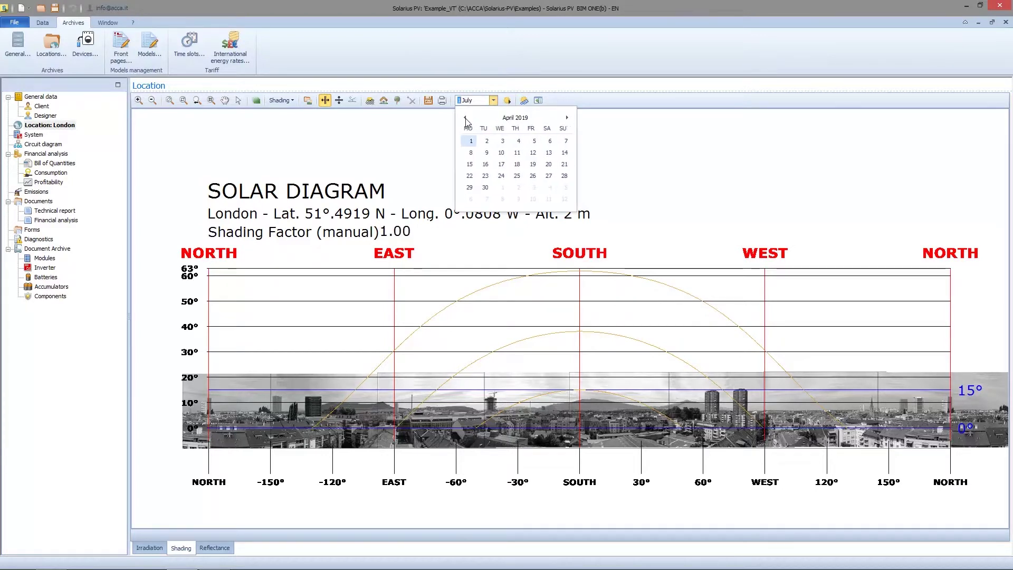
{"action": "left_click", "coordinate": [465, 118]}
{"action": "left_click", "coordinate": [465, 118]}
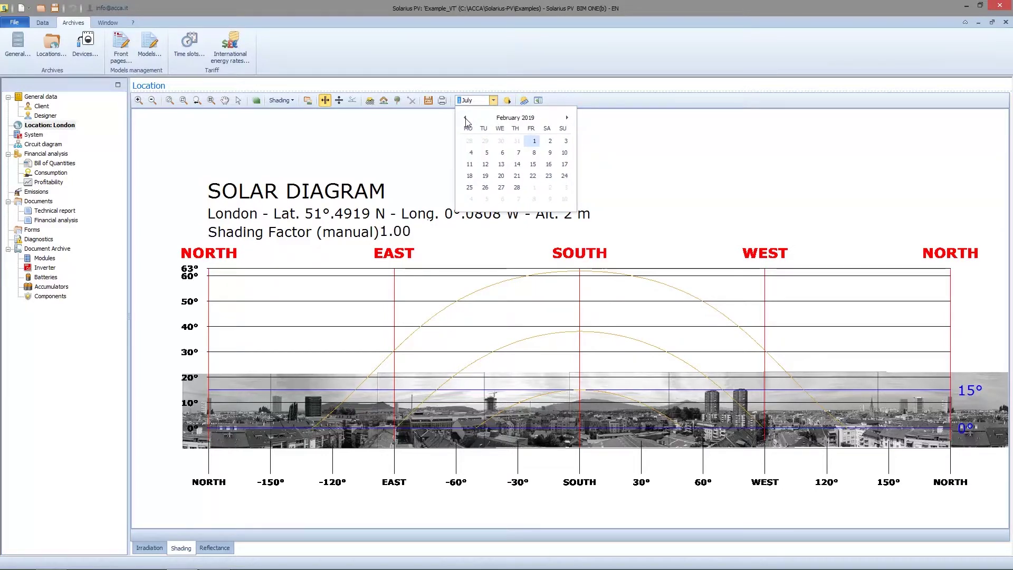
{"action": "left_click", "coordinate": [465, 118]}
{"action": "left_click", "coordinate": [467, 119]}
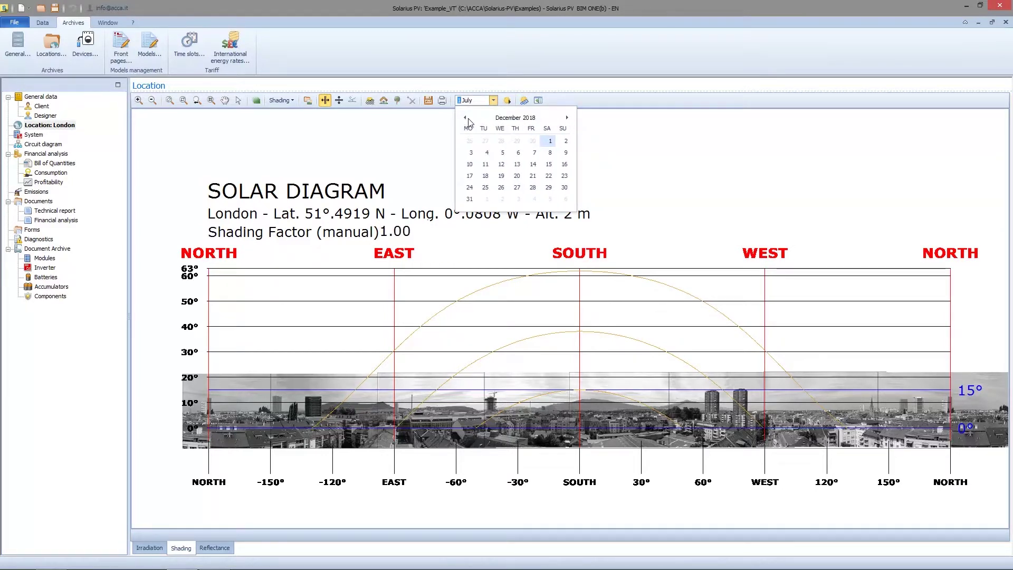
{"action": "left_click", "coordinate": [533, 175]}
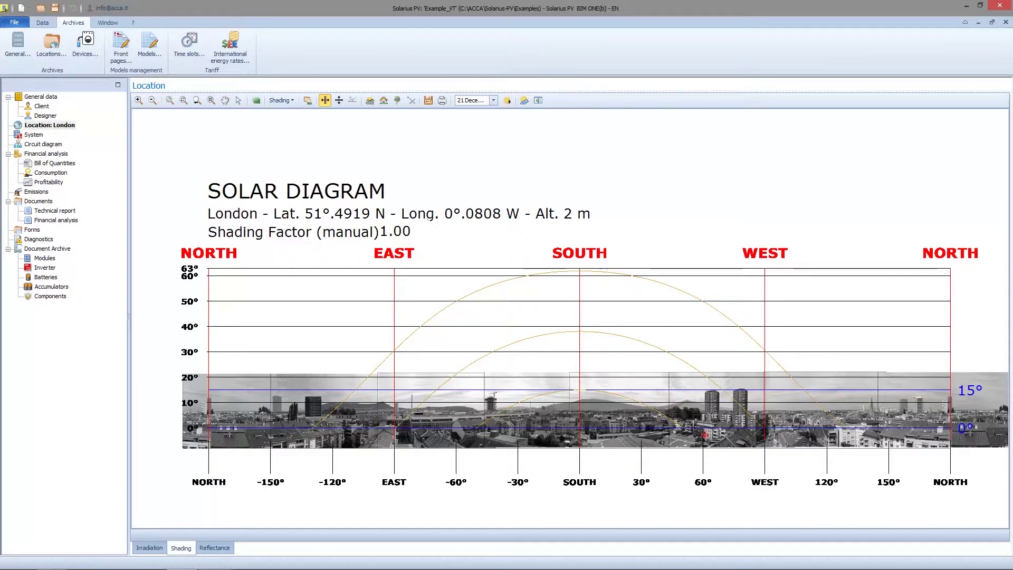
{"action": "key", "text": "Escape"}
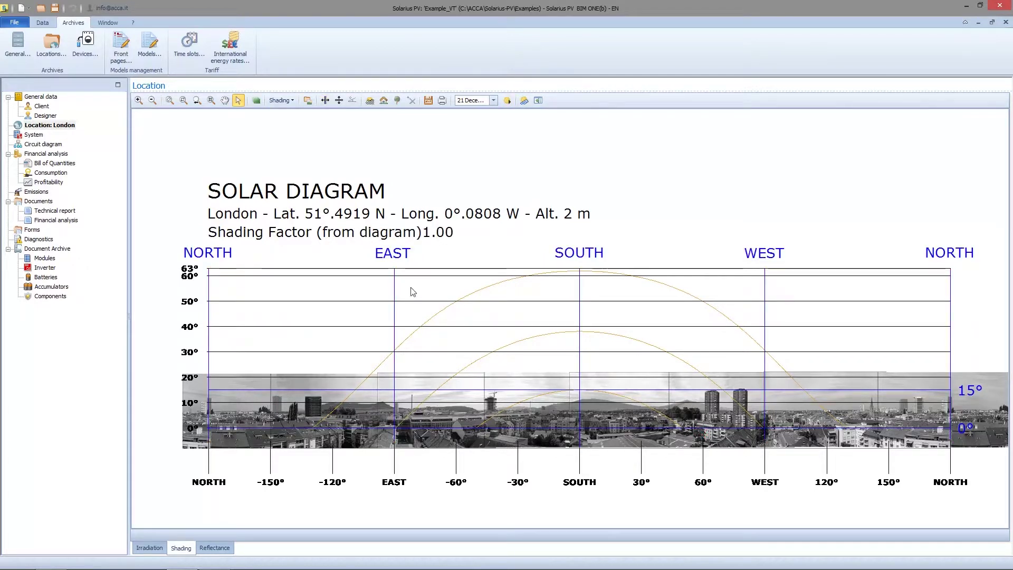
{"action": "left_click", "coordinate": [507, 100]}
{"action": "left_click", "coordinate": [525, 101]}
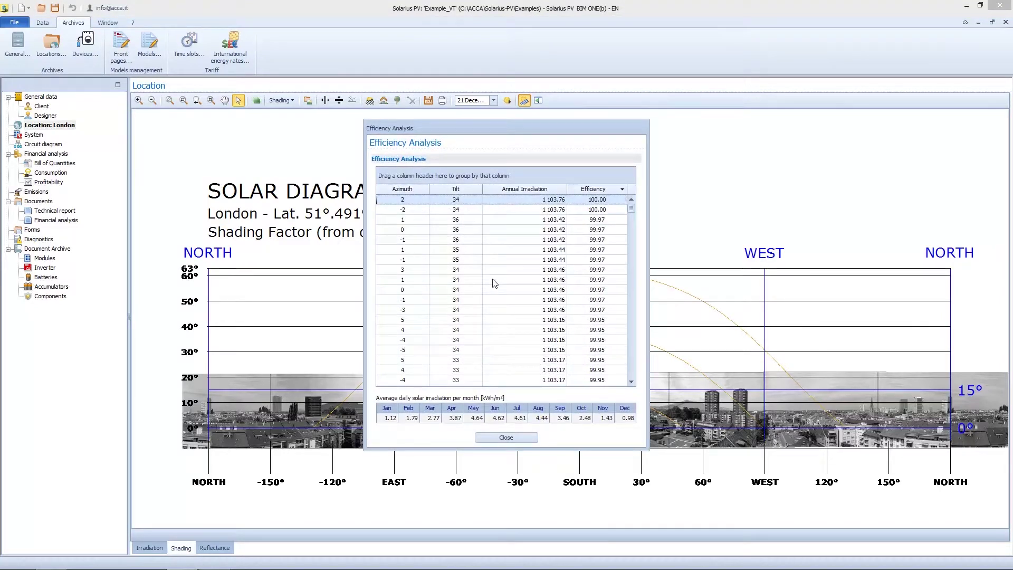
{"action": "left_click", "coordinate": [604, 211]}
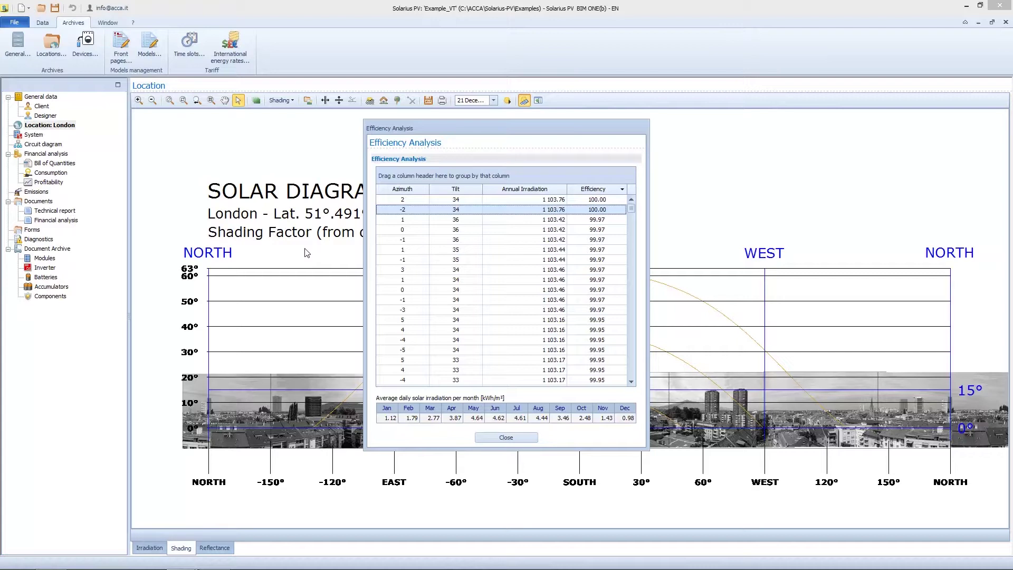
{"action": "mouse_move", "coordinate": [424, 201]}
{"action": "left_mouse_down"}
{"action": "mouse_move", "coordinate": [416, 241]}
{"action": "mouse_move", "coordinate": [417, 209]}
{"action": "left_mouse_up"}
{"action": "left_click", "coordinate": [402, 188]}
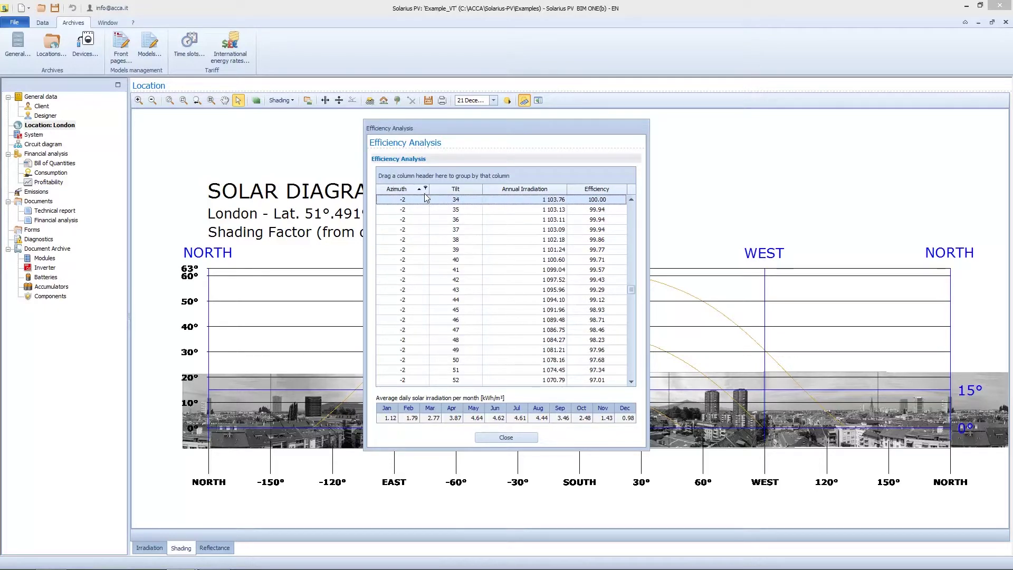
{"action": "left_click", "coordinate": [508, 438]}
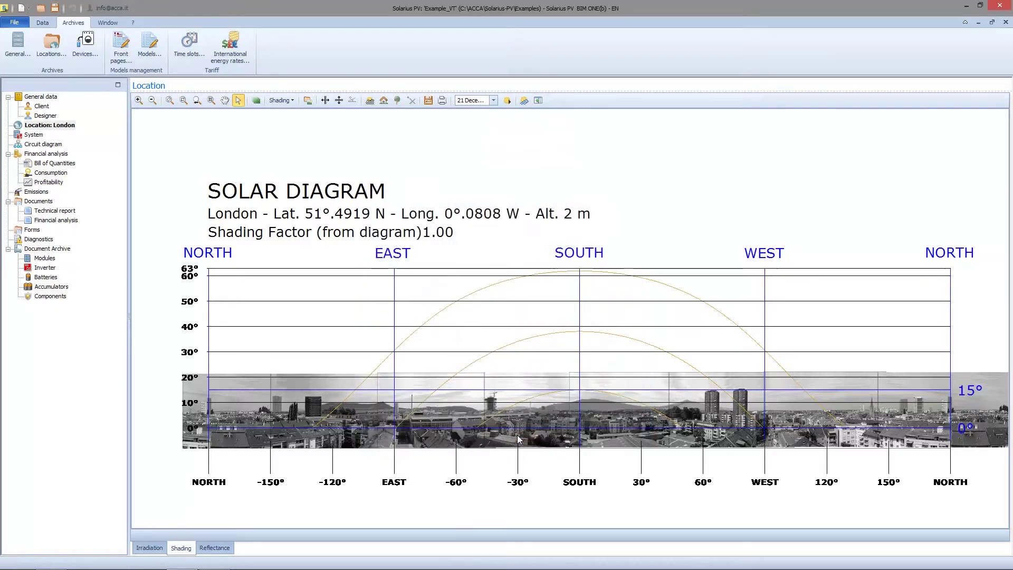
Step: Select the horizon Profile tool and show the monthly irradiation results beside the diagram
{"action": "left_click", "coordinate": [383, 101]}
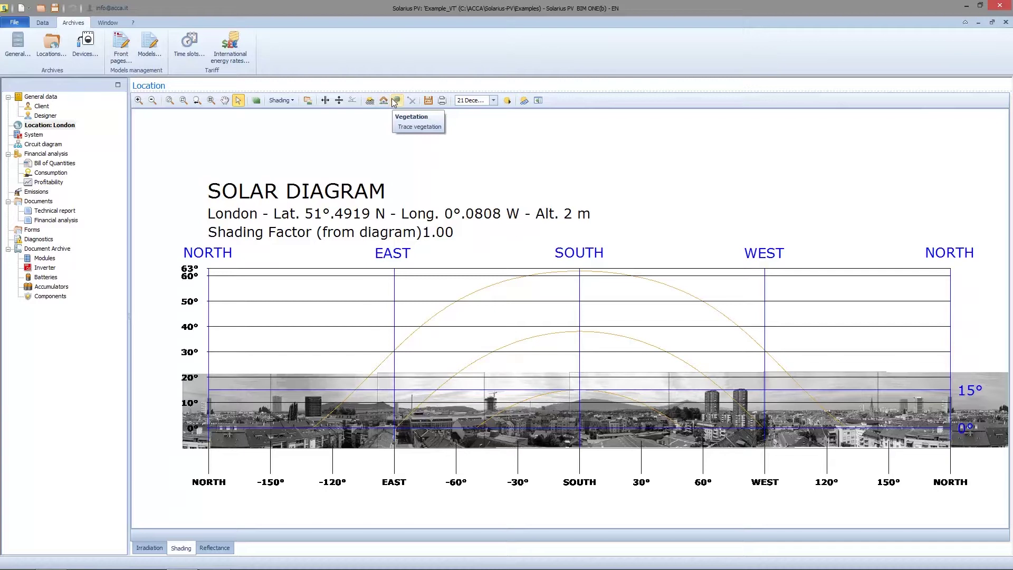
{"action": "left_click", "coordinate": [370, 100]}
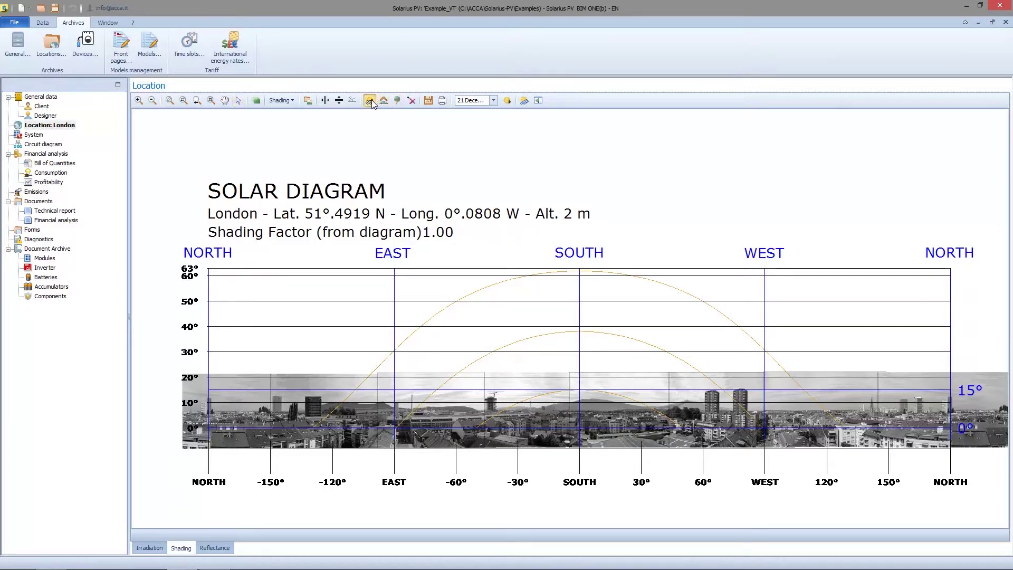
{"action": "left_click", "coordinate": [538, 100]}
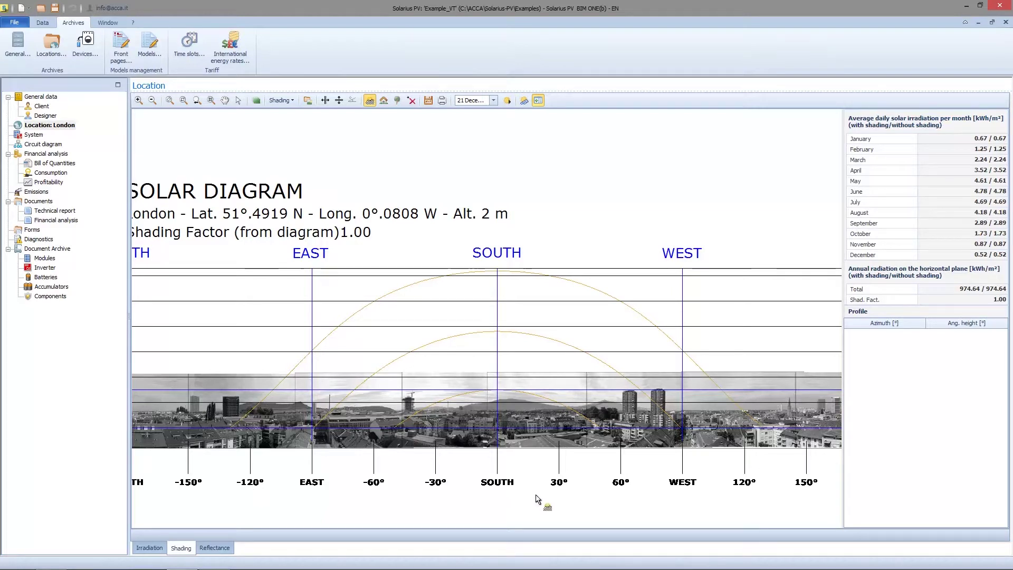
Step: Start the horizon at about -170° azimuth, tracing the rooftops, dark block and hills
{"action": "scroll", "coordinate": [223, 432], "scroll_direction": "up", "scroll_amount": 2}
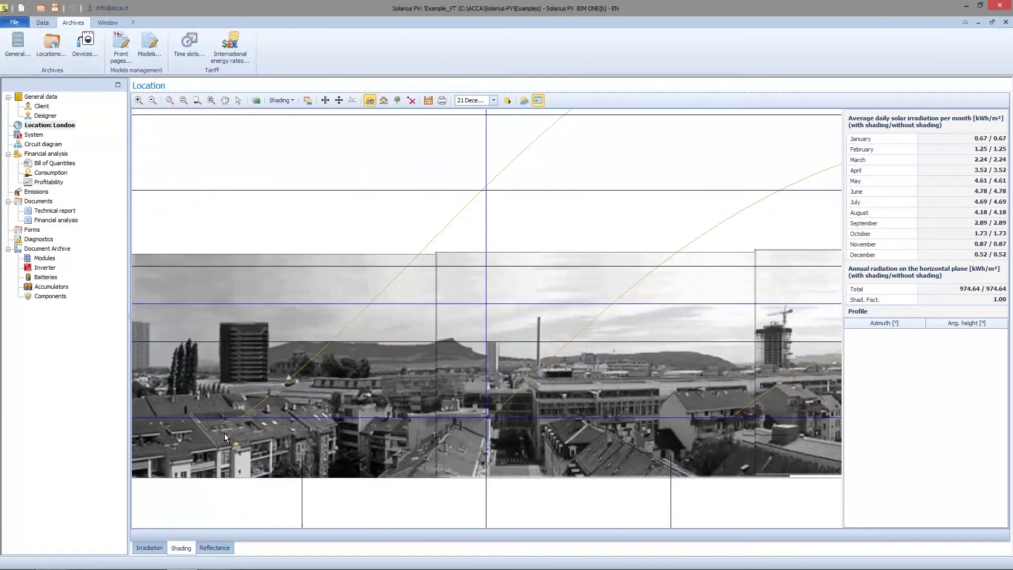
{"action": "scroll", "coordinate": [224, 410], "scroll_direction": "down", "scroll_amount": 3}
{"action": "scroll", "coordinate": [252, 398], "scroll_direction": "up", "scroll_amount": 1}
{"action": "scroll", "coordinate": [251, 398], "scroll_direction": "up", "scroll_amount": 2}
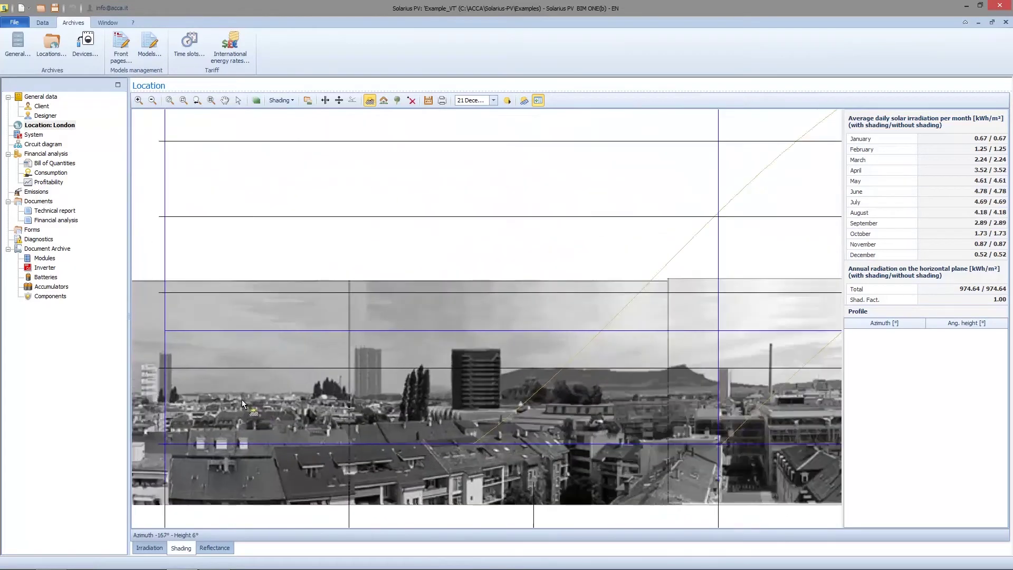
{"action": "left_click", "coordinate": [229, 392]}
{"action": "left_click", "coordinate": [262, 393]}
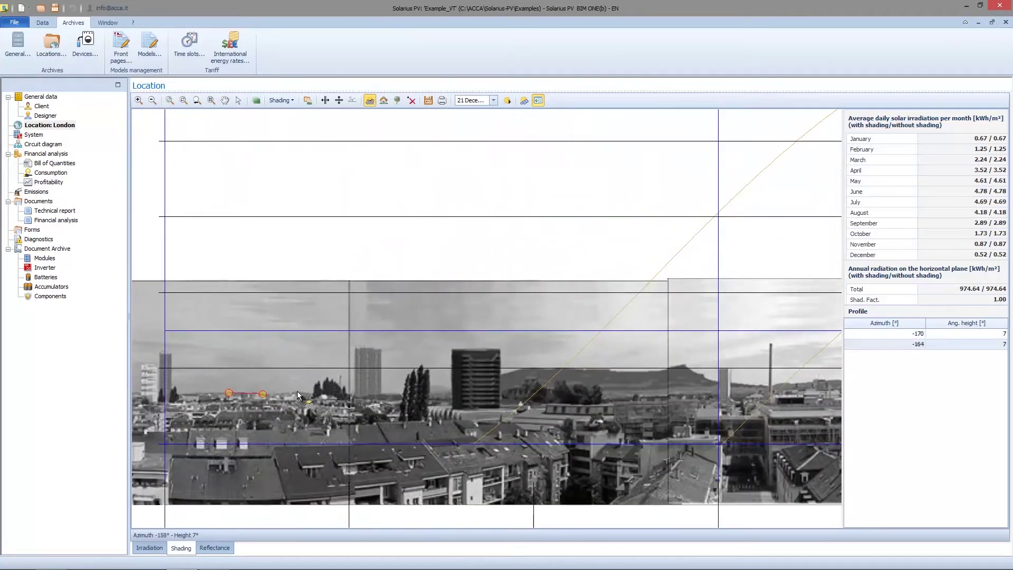
{"action": "left_click", "coordinate": [297, 390]}
{"action": "left_click", "coordinate": [307, 388]}
{"action": "left_click", "coordinate": [345, 394]}
{"action": "left_click", "coordinate": [370, 394]}
{"action": "left_click", "coordinate": [401, 395]}
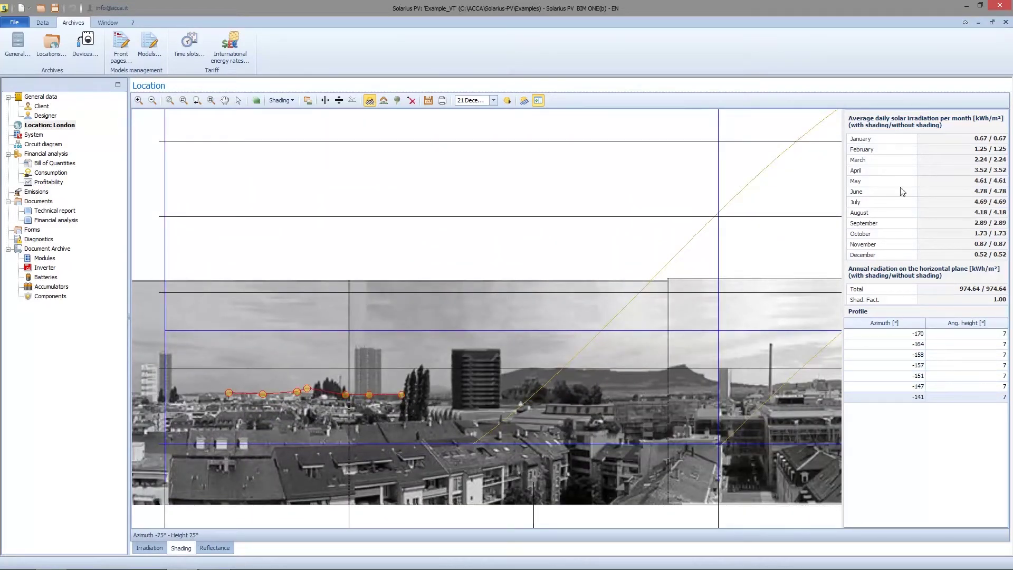
{"action": "left_click", "coordinate": [442, 389]}
{"action": "left_click", "coordinate": [535, 365]}
{"action": "left_click", "coordinate": [614, 370]}
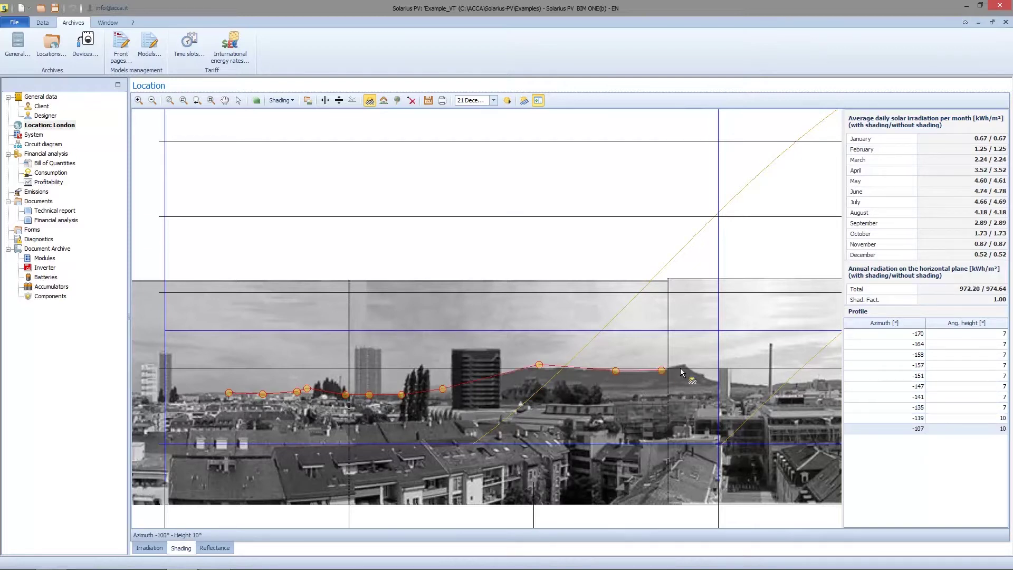
{"action": "left_click", "coordinate": [663, 370]}
{"action": "scroll", "coordinate": [700, 369], "scroll_direction": "up", "scroll_amount": 2}
{"action": "left_click", "coordinate": [672, 361]}
{"action": "left_click", "coordinate": [693, 376]}
{"action": "left_click", "coordinate": [728, 389]}
{"action": "left_click", "coordinate": [770, 398]}
{"action": "left_click", "coordinate": [802, 400]}
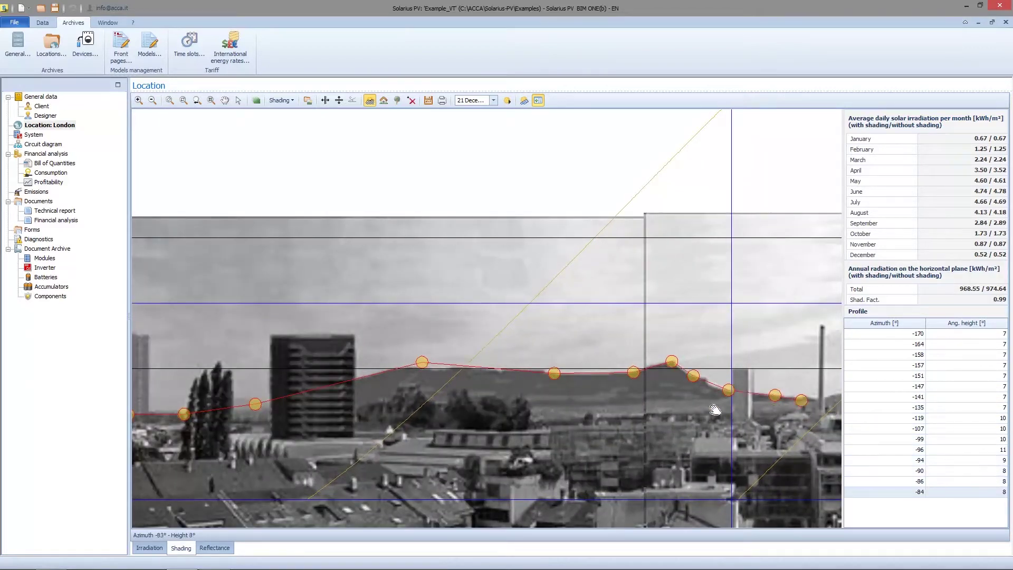
Step: Continue the horizon past the chimney and along the distant hills up to the crane
{"action": "left_click_drag", "start_coordinate": [802, 400], "coordinate": [318, 403]}
{"action": "scroll", "coordinate": [319, 403], "scroll_direction": "up", "scroll_amount": 1}
{"action": "left_click", "coordinate": [327, 404]}
{"action": "left_click", "coordinate": [368, 400]}
{"action": "left_click", "coordinate": [405, 402]}
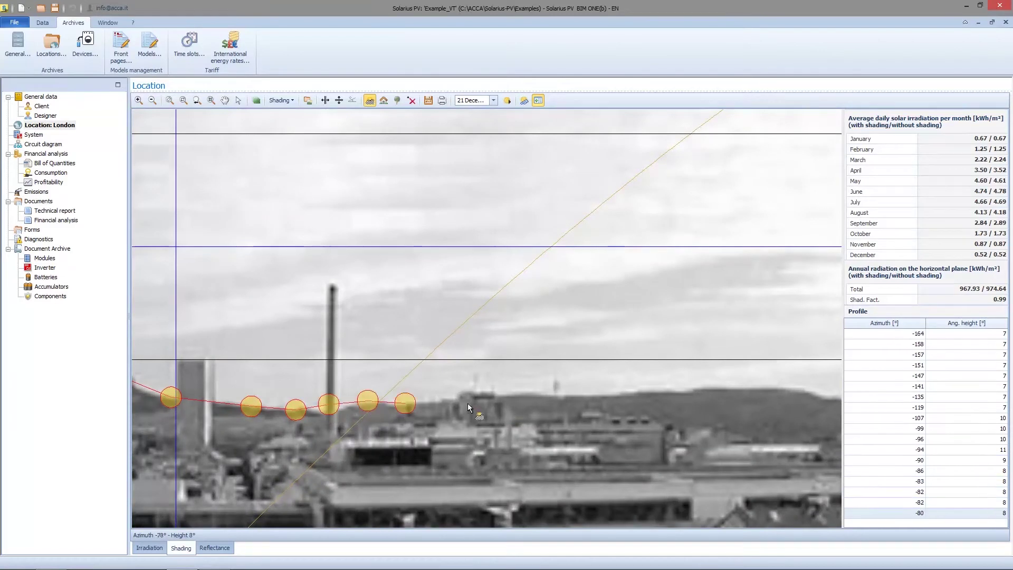
{"action": "left_click", "coordinate": [479, 396]}
{"action": "left_click", "coordinate": [520, 394]}
{"action": "left_click", "coordinate": [554, 394]}
{"action": "left_click", "coordinate": [614, 394]}
{"action": "left_click", "coordinate": [675, 390]}
{"action": "left_click", "coordinate": [739, 389]}
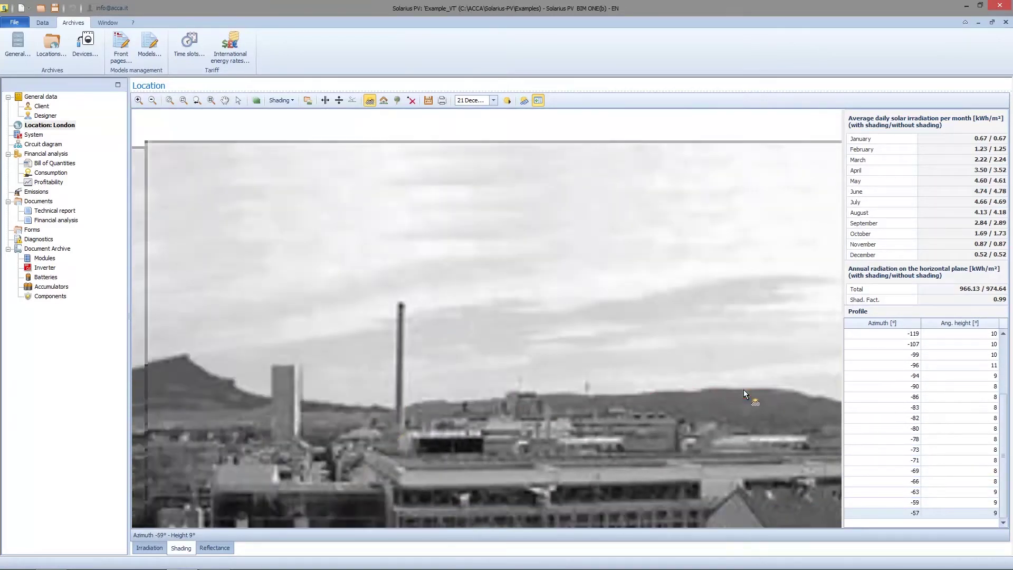
{"action": "scroll", "coordinate": [743, 389], "scroll_direction": "down", "scroll_amount": 2}
{"action": "left_click", "coordinate": [519, 369]}
{"action": "left_click", "coordinate": [542, 375]}
{"action": "left_click", "coordinate": [573, 384]}
{"action": "left_click", "coordinate": [589, 387]}
{"action": "left_click", "coordinate": [609, 383]}
{"action": "left_click", "coordinate": [630, 381]}
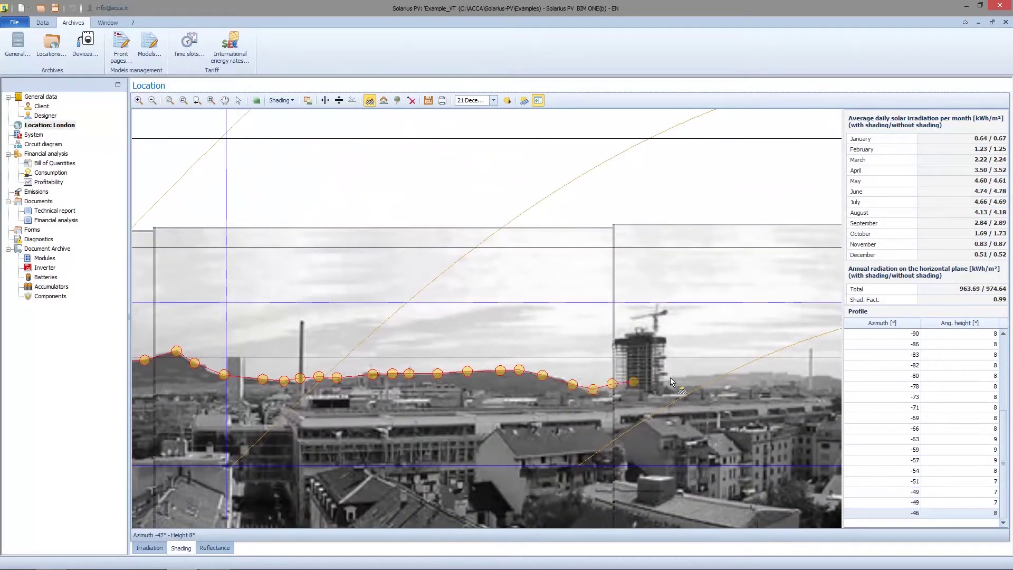
{"action": "left_click", "coordinate": [671, 375]}
{"action": "left_click", "coordinate": [705, 373]}
{"action": "left_click", "coordinate": [733, 372]}
{"action": "left_click", "coordinate": [765, 372]}
Step: Extend the horizon beyond the crane through south
{"action": "scroll", "coordinate": [763, 375], "scroll_direction": "down", "scroll_amount": 2}
{"action": "left_click_drag", "start_coordinate": [744, 393], "coordinate": [521, 419]}
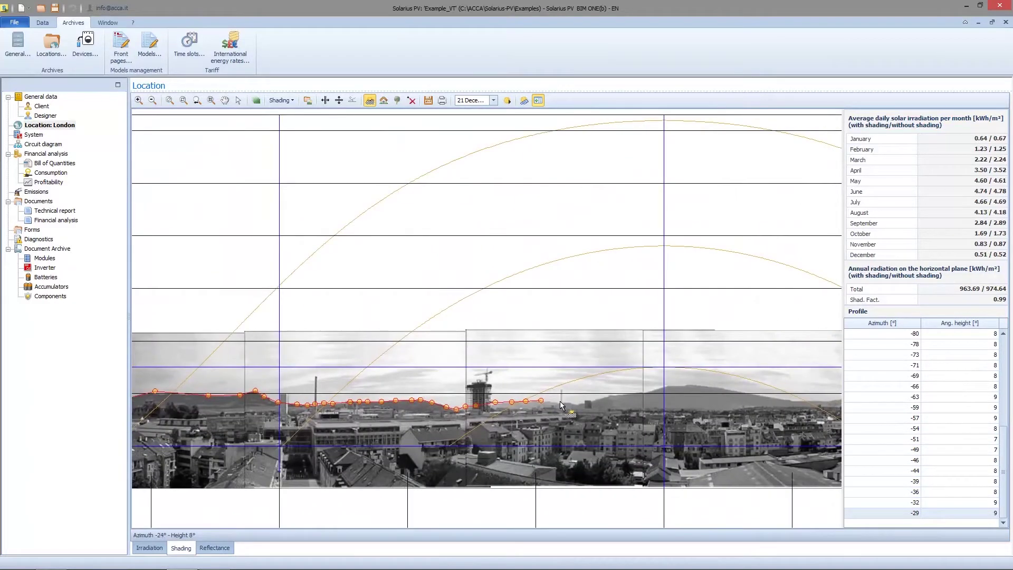
{"action": "left_click", "coordinate": [563, 402]}
{"action": "left_click", "coordinate": [578, 402]}
{"action": "left_click", "coordinate": [603, 396]}
{"action": "left_click", "coordinate": [625, 393]}
{"action": "left_click", "coordinate": [652, 390]}
{"action": "left_click", "coordinate": [664, 388]}
{"action": "left_click", "coordinate": [685, 383]}
{"action": "left_click", "coordinate": [698, 383]}
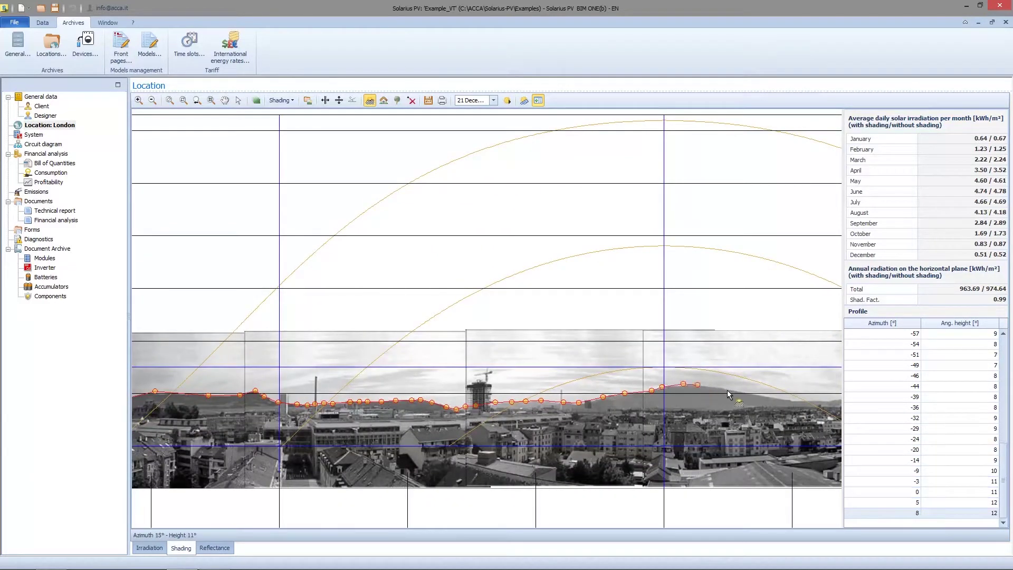
{"action": "left_click", "coordinate": [729, 387]}
{"action": "left_click", "coordinate": [766, 398]}
{"action": "left_click", "coordinate": [788, 399]}
{"action": "left_click", "coordinate": [801, 399]}
Step: Finish the horizon past the tower blocks and west, ending at 123° azimuth
{"action": "scroll", "coordinate": [812, 415], "scroll_direction": "down", "scroll_amount": 2}
{"action": "left_click_drag", "start_coordinate": [811, 415], "coordinate": [540, 432]}
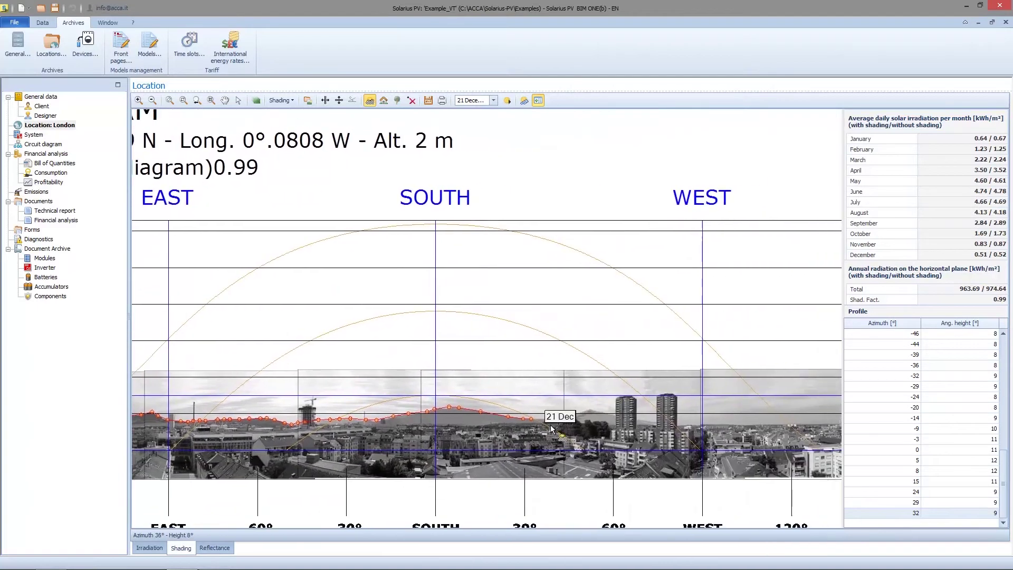
{"action": "left_click", "coordinate": [555, 416]}
{"action": "left_click", "coordinate": [581, 410]}
{"action": "left_click", "coordinate": [591, 408]}
{"action": "left_click", "coordinate": [611, 412]}
{"action": "left_click", "coordinate": [640, 418]}
{"action": "left_click", "coordinate": [659, 423]}
{"action": "left_click", "coordinate": [683, 425]}
{"action": "left_click", "coordinate": [719, 427]}
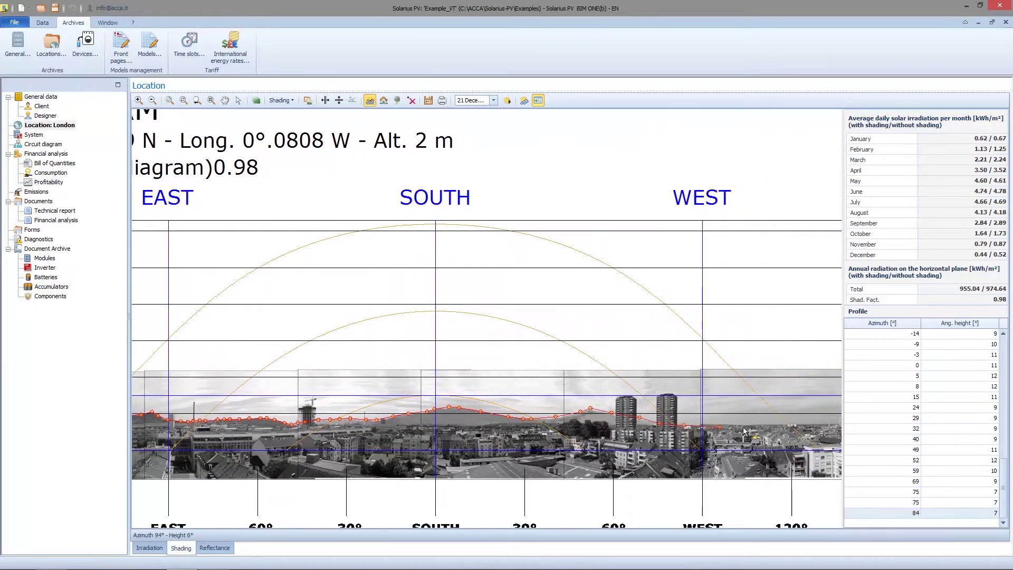
{"action": "left_click", "coordinate": [749, 424]}
{"action": "left_click", "coordinate": [769, 424]}
{"action": "left_click", "coordinate": [782, 424]}
{"action": "left_click", "coordinate": [801, 425]}
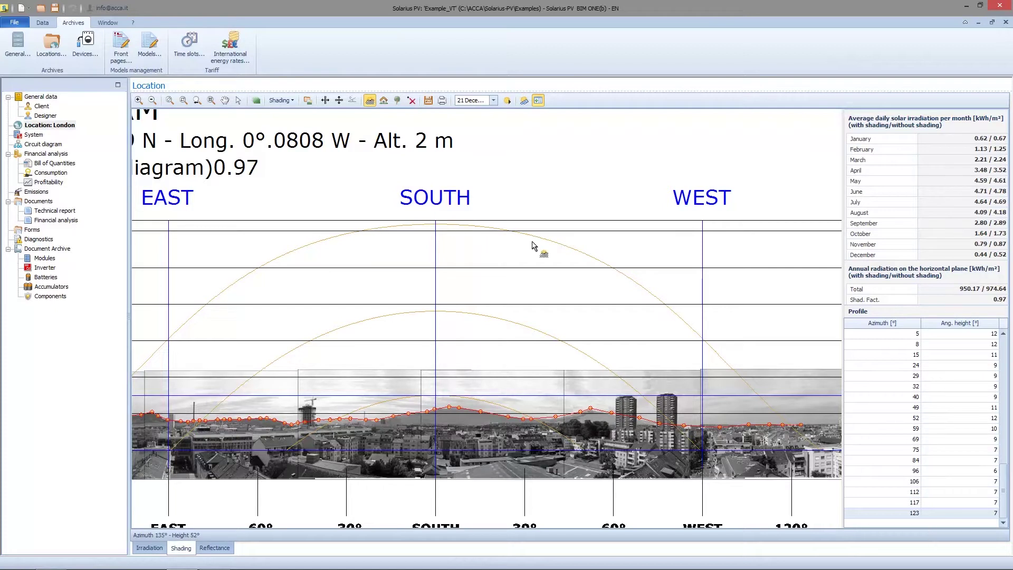
Step: Draw building obstructions over the right and left tower blocks and the crane
{"action": "left_click", "coordinate": [384, 101]}
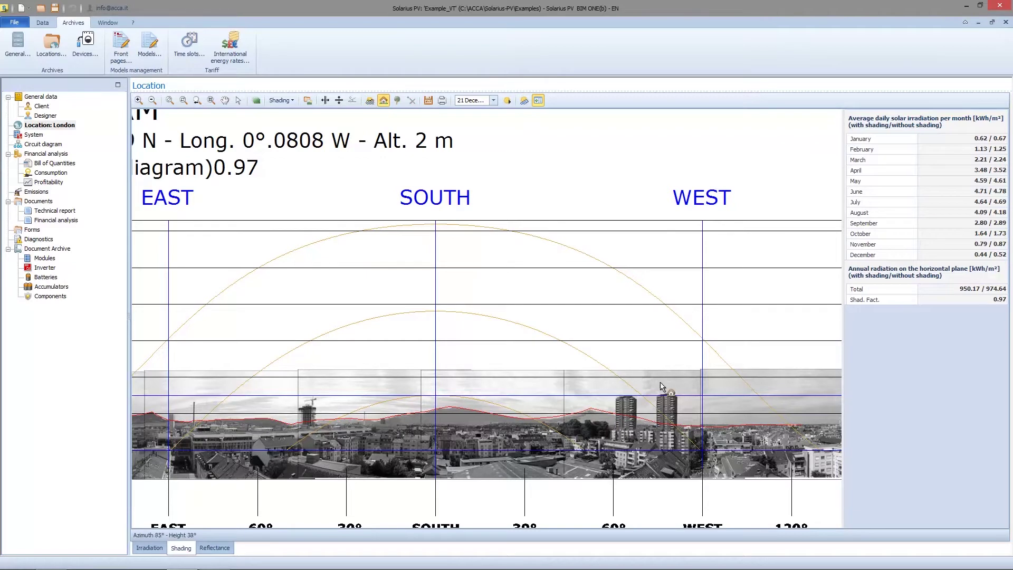
{"action": "left_click", "coordinate": [678, 447]}
{"action": "left_click", "coordinate": [615, 395]}
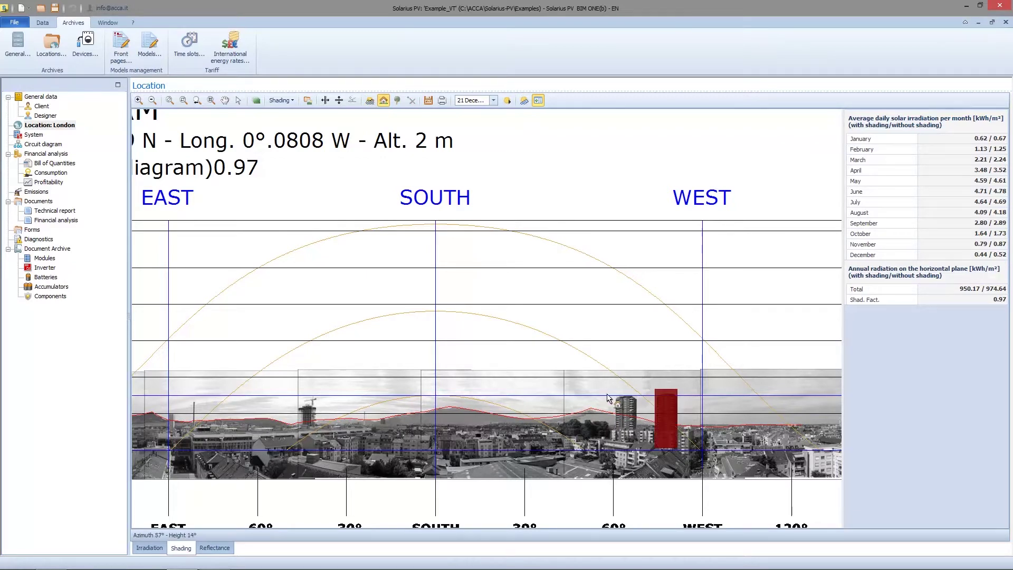
{"action": "left_click", "coordinate": [636, 441]}
{"action": "left_click", "coordinate": [298, 391]}
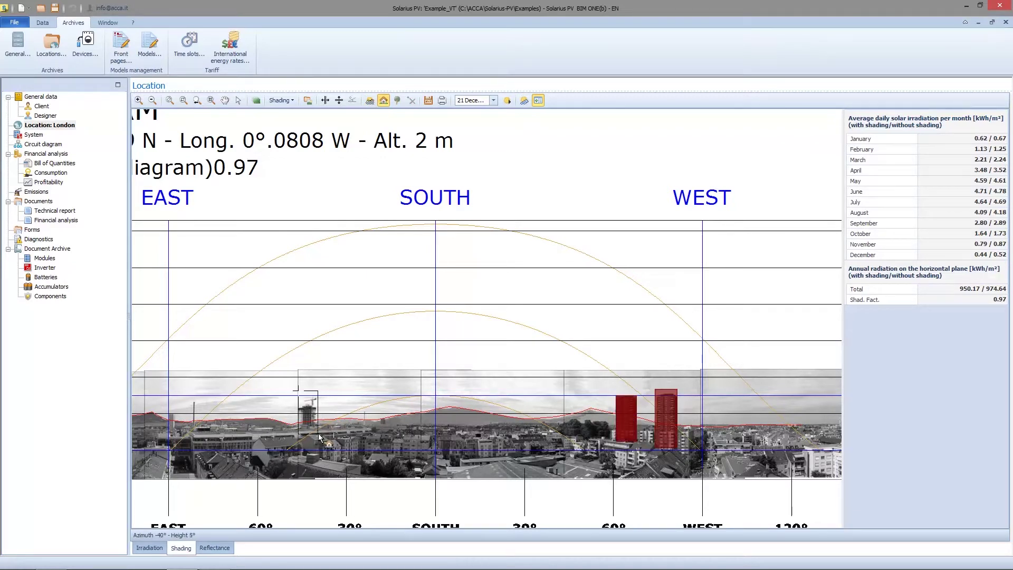
{"action": "left_click", "coordinate": [317, 434]}
Step: Add building obstructions over the chimney, the dark block and the thin tower
{"action": "scroll", "coordinate": [404, 382], "scroll_direction": "up", "scroll_amount": 3}
{"action": "left_click", "coordinate": [422, 310]}
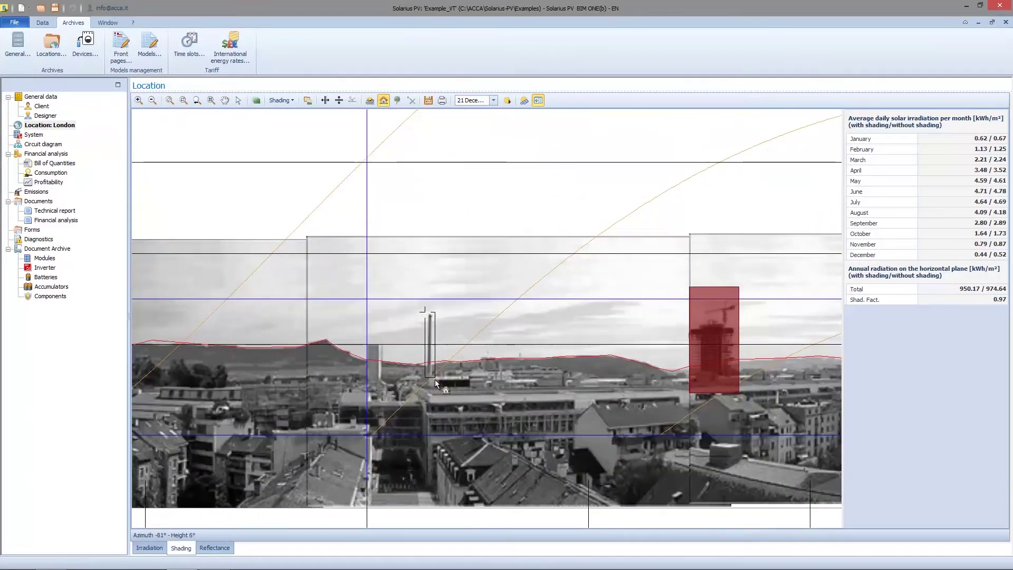
{"action": "left_click", "coordinate": [432, 389]}
{"action": "scroll", "coordinate": [359, 338], "scroll_direction": "down", "scroll_amount": 2}
{"action": "scroll", "coordinate": [359, 337], "scroll_direction": "up", "scroll_amount": 2}
{"action": "left_click", "coordinate": [407, 329]}
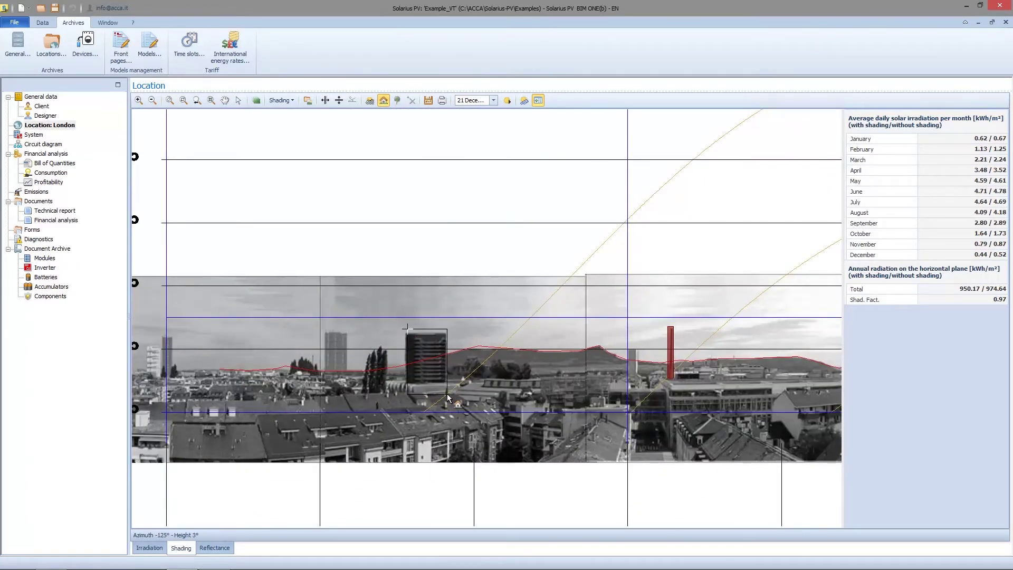
{"action": "left_click", "coordinate": [448, 391]}
{"action": "left_click", "coordinate": [335, 336]}
{"action": "left_click", "coordinate": [345, 382]}
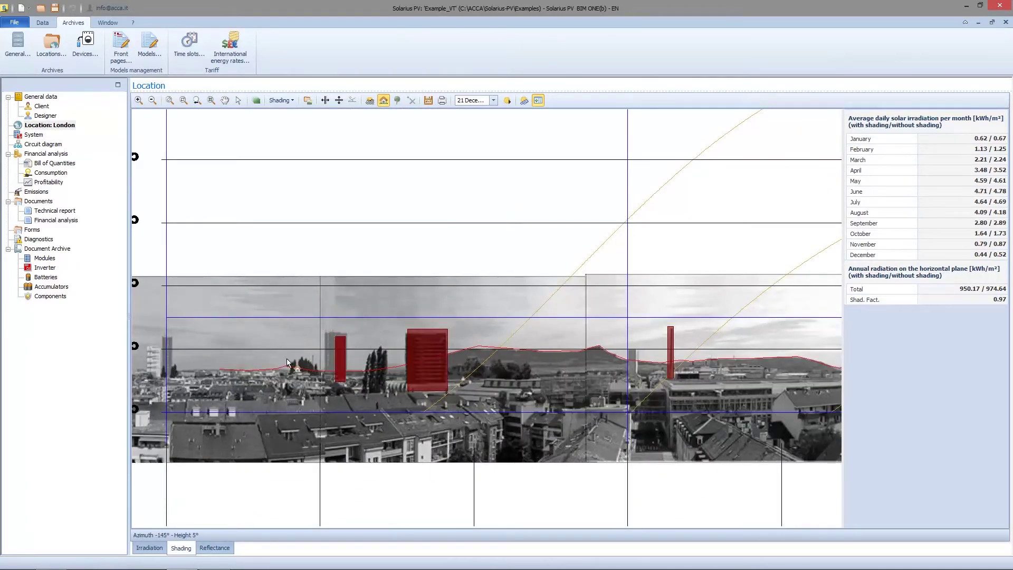
Step: Place a tree vegetation obstruction over the trees
{"action": "left_click", "coordinate": [397, 101]}
{"action": "left_click", "coordinate": [376, 352]}
{"action": "scroll", "coordinate": [444, 352], "scroll_direction": "down", "scroll_amount": 1}
{"action": "scroll", "coordinate": [589, 383], "scroll_direction": "down", "scroll_amount": 2}
{"action": "scroll", "coordinate": [527, 391], "scroll_direction": "right", "scroll_amount": 3}
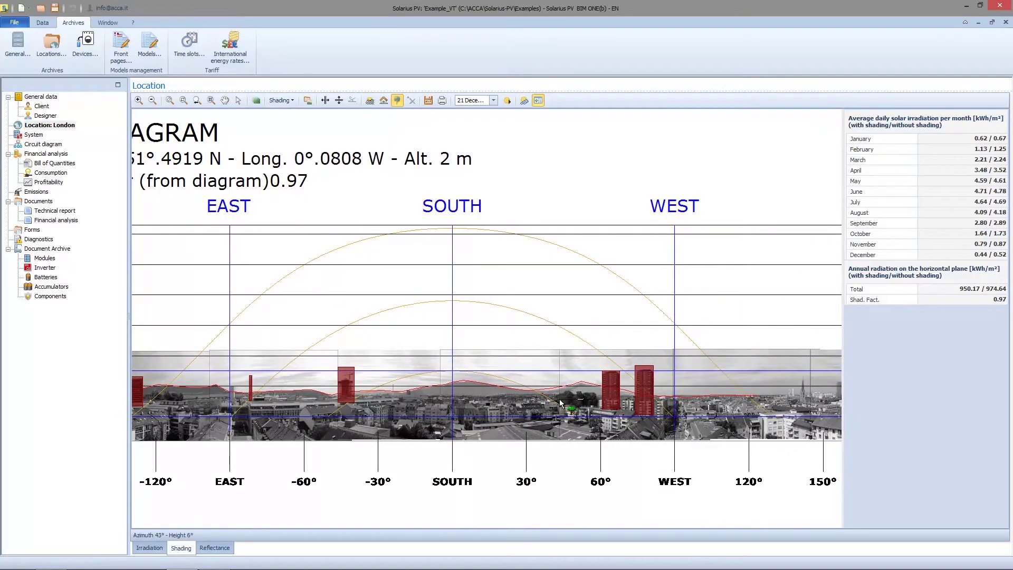
Step: Place a tree near 60° azimuth, set January shading 95% and February 93%, then hide properties
{"action": "left_click", "coordinate": [582, 398]}
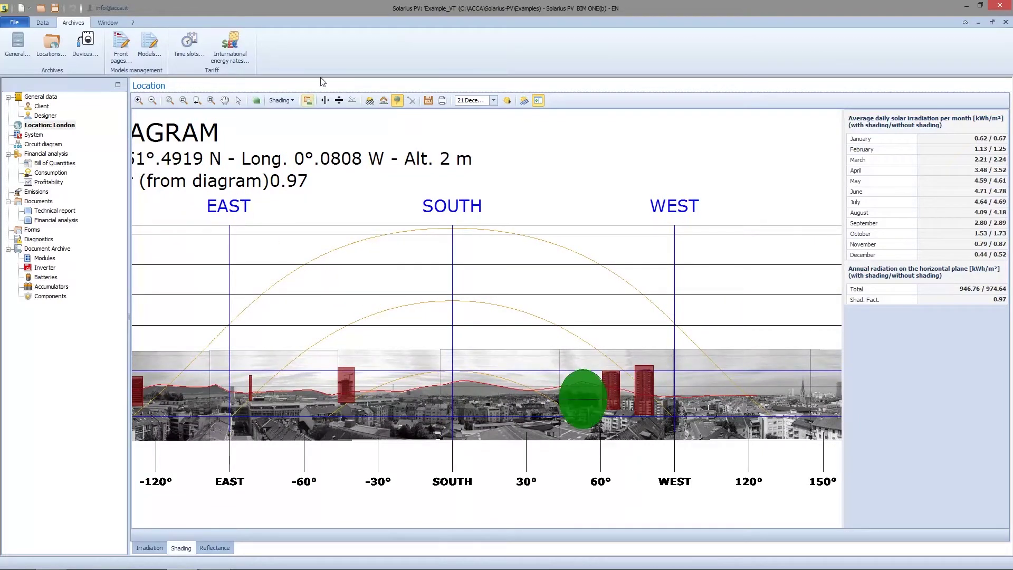
{"action": "left_click", "coordinate": [238, 100]}
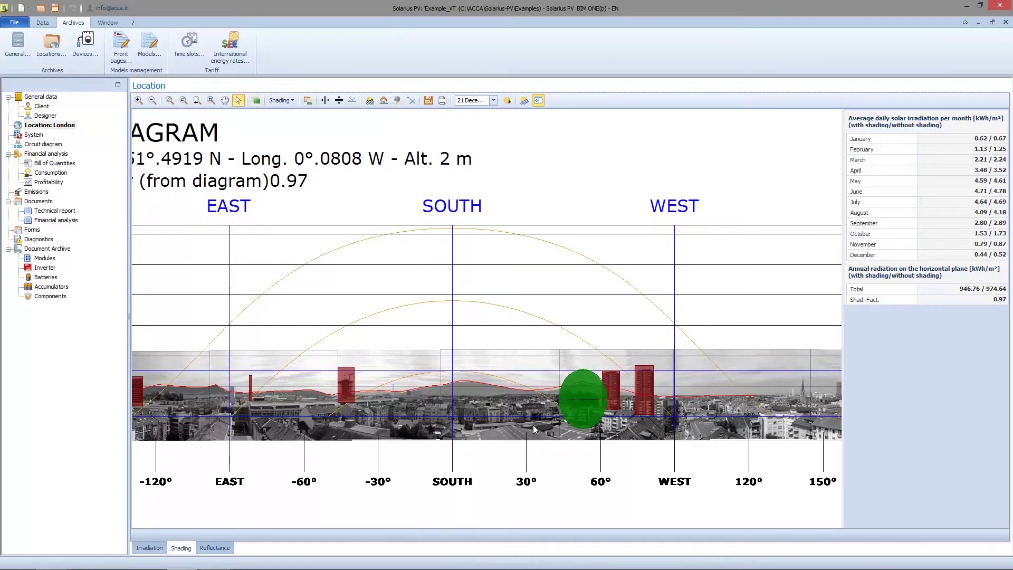
{"action": "left_click", "coordinate": [576, 400]}
{"action": "left_click", "coordinate": [951, 347]}
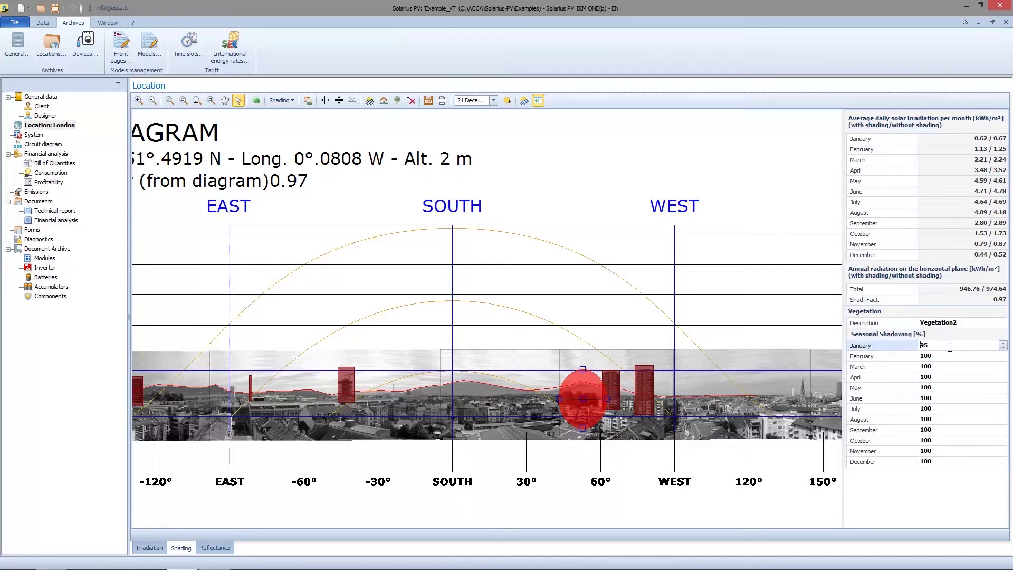
{"action": "left_click", "coordinate": [945, 355]}
{"action": "key", "text": "Up"}
{"action": "left_click", "coordinate": [538, 100]}
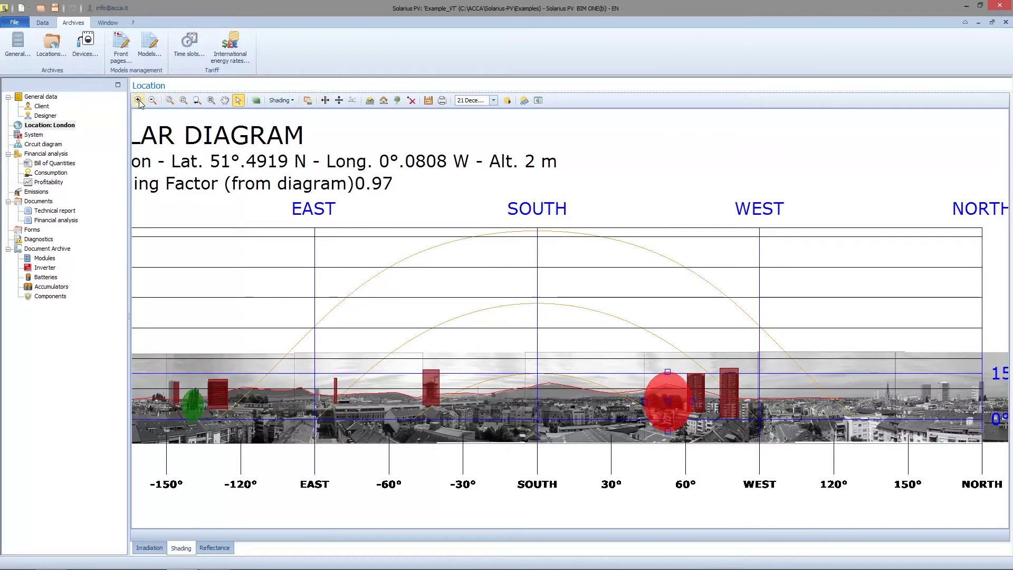
Step: Fit the whole solar diagram, play then stop the sun-path animation, and run the efficiency analysis
{"action": "left_click", "coordinate": [168, 102]}
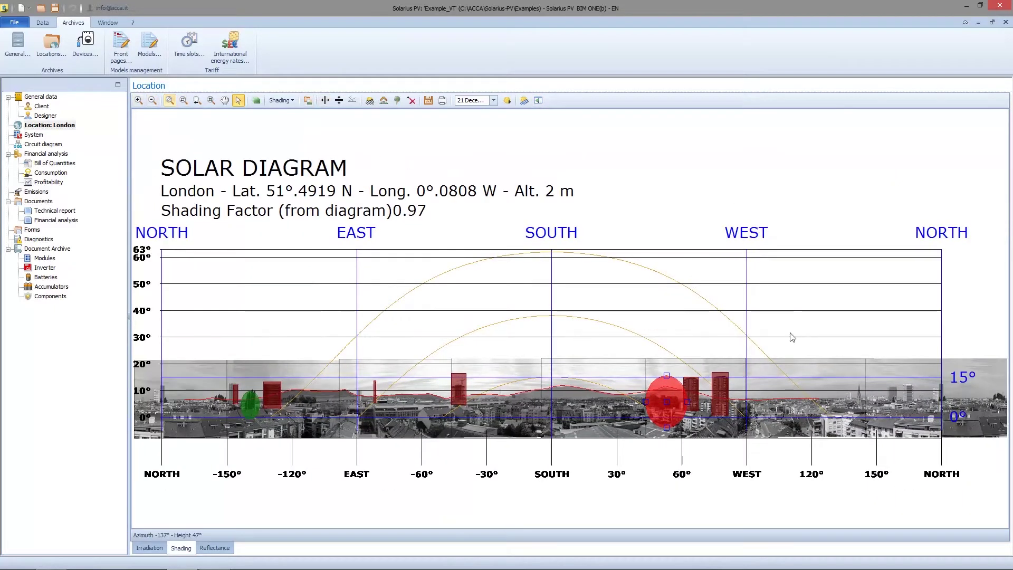
{"action": "left_click", "coordinate": [507, 100]}
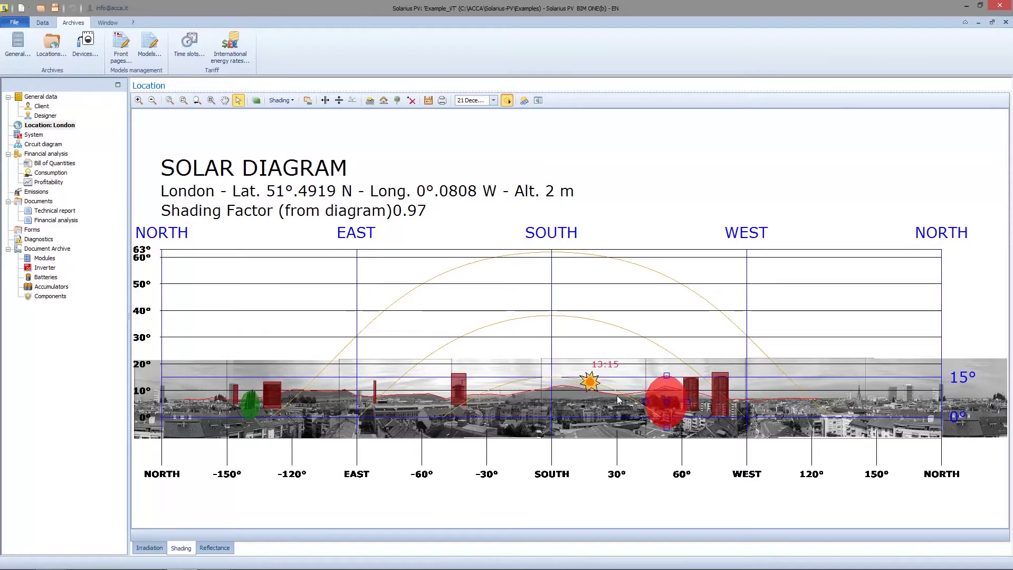
{"action": "left_click", "coordinate": [628, 404]}
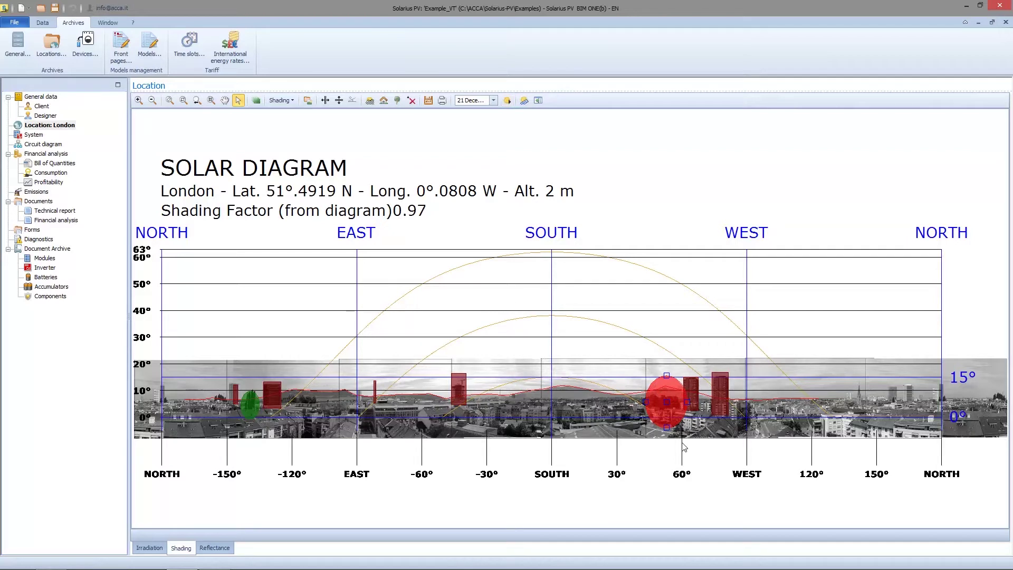
{"action": "left_click", "coordinate": [525, 102]}
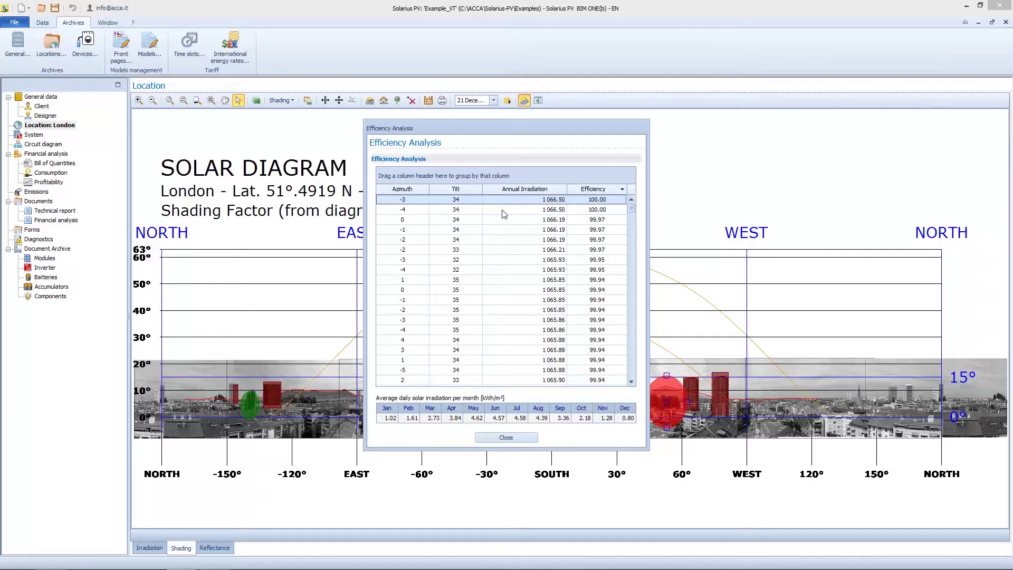
Step: Select the -4 azimuth / 34° tilt row in the efficiency results, then close the analysis
{"action": "left_click", "coordinate": [562, 211]}
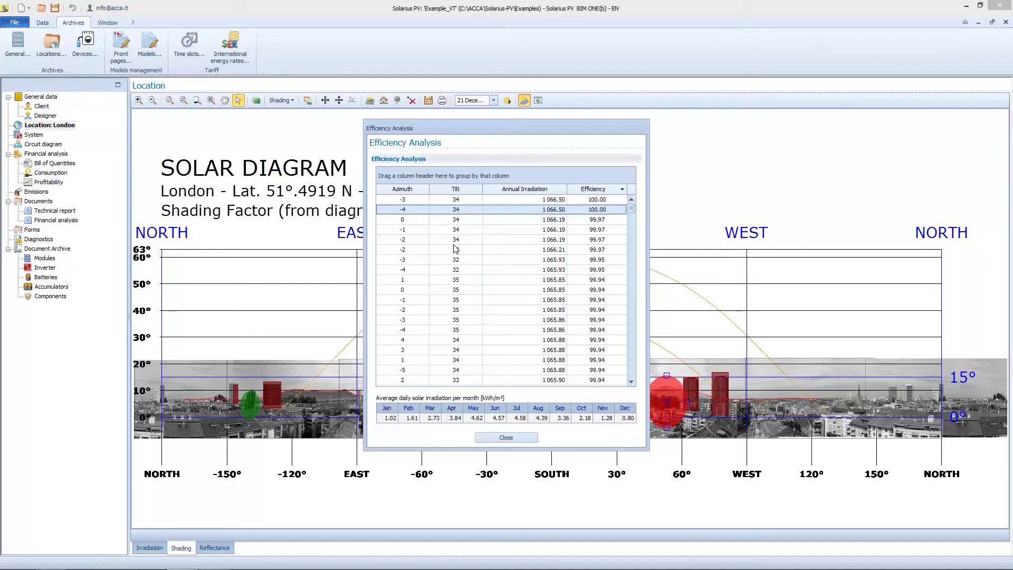
{"action": "left_click", "coordinate": [506, 438]}
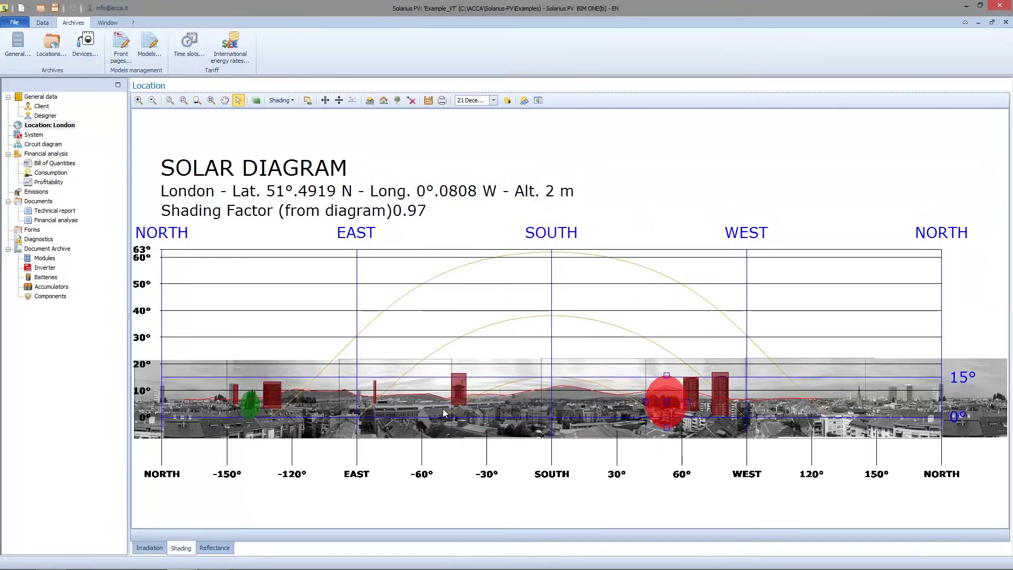
{"action": "left_click", "coordinate": [220, 549]}
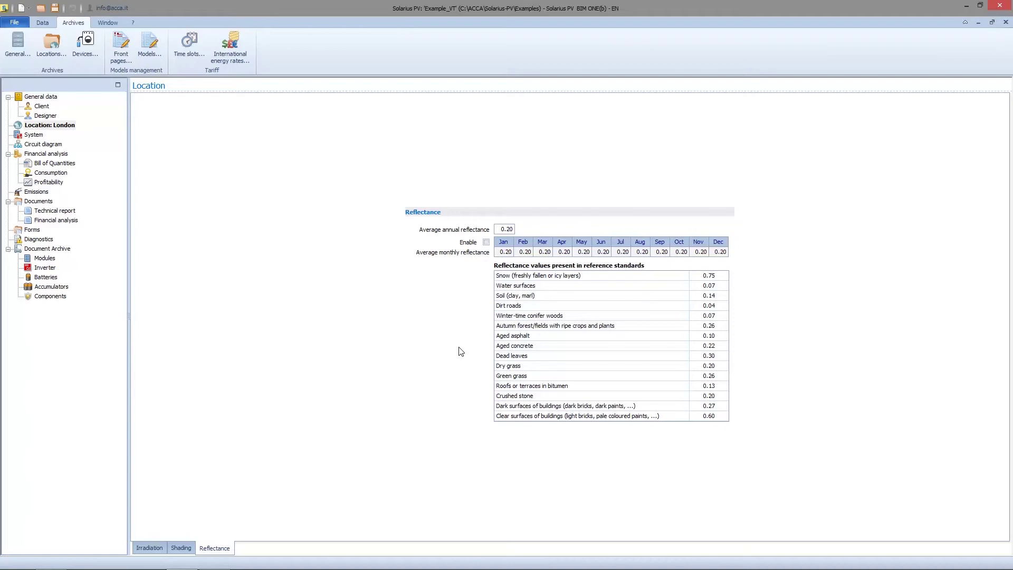
{"action": "left_click", "coordinate": [181, 548]}
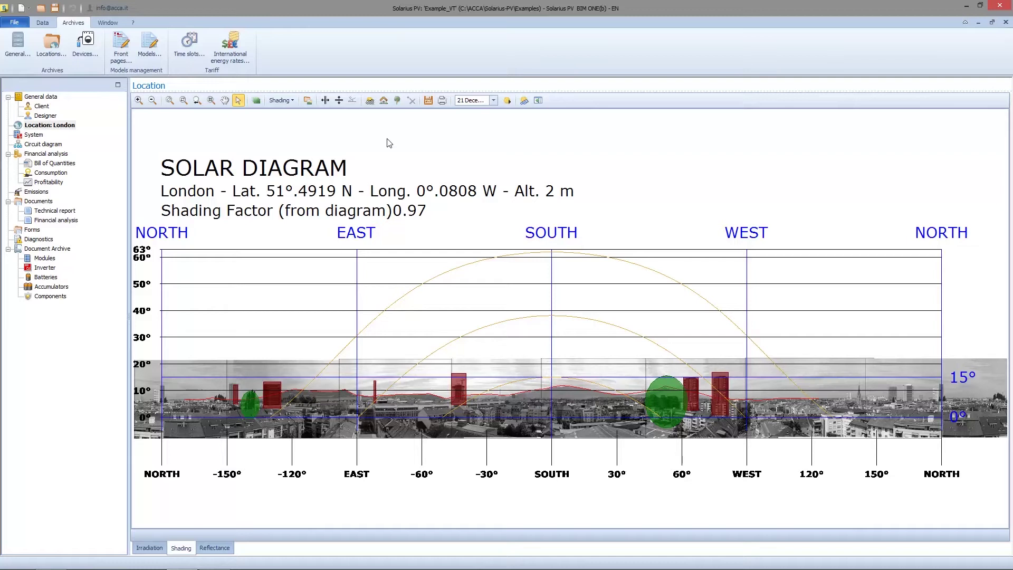
Step: On the System page, keep Single-phase low voltage and check the Accumulation system options
{"action": "left_click", "coordinate": [36, 134]}
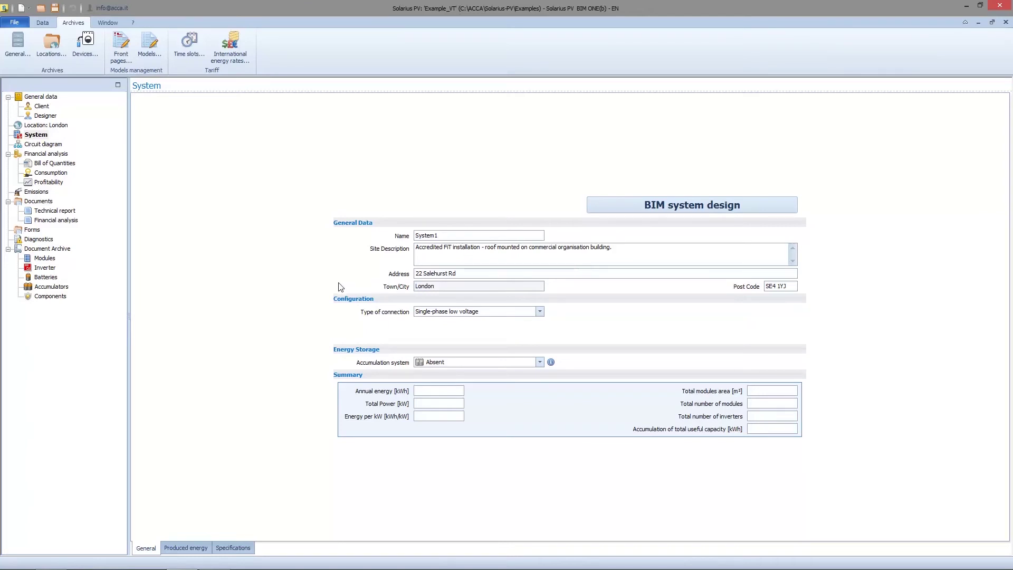
{"action": "left_click", "coordinate": [539, 314]}
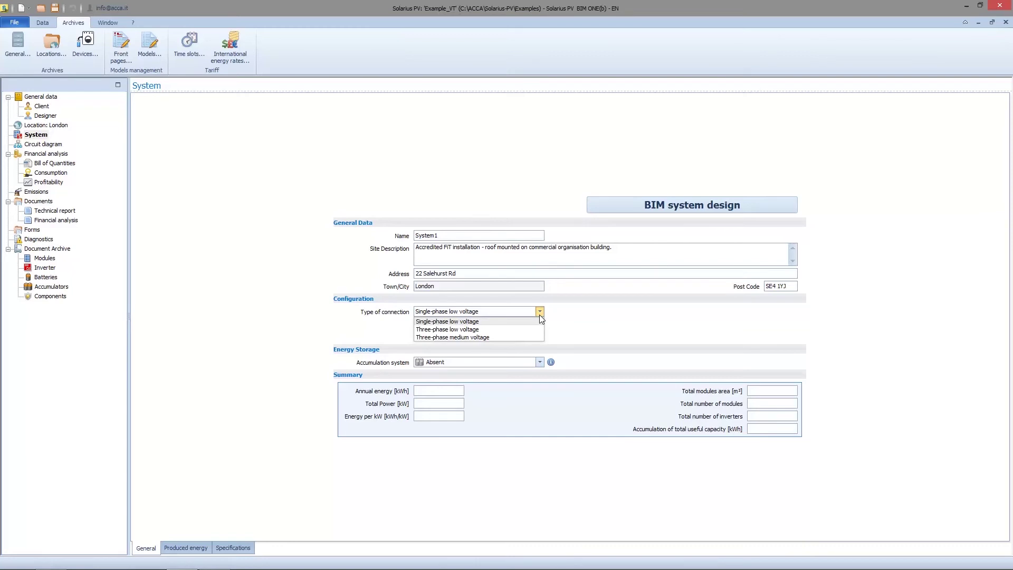
{"action": "left_click", "coordinate": [539, 315]}
{"action": "left_click", "coordinate": [540, 363]}
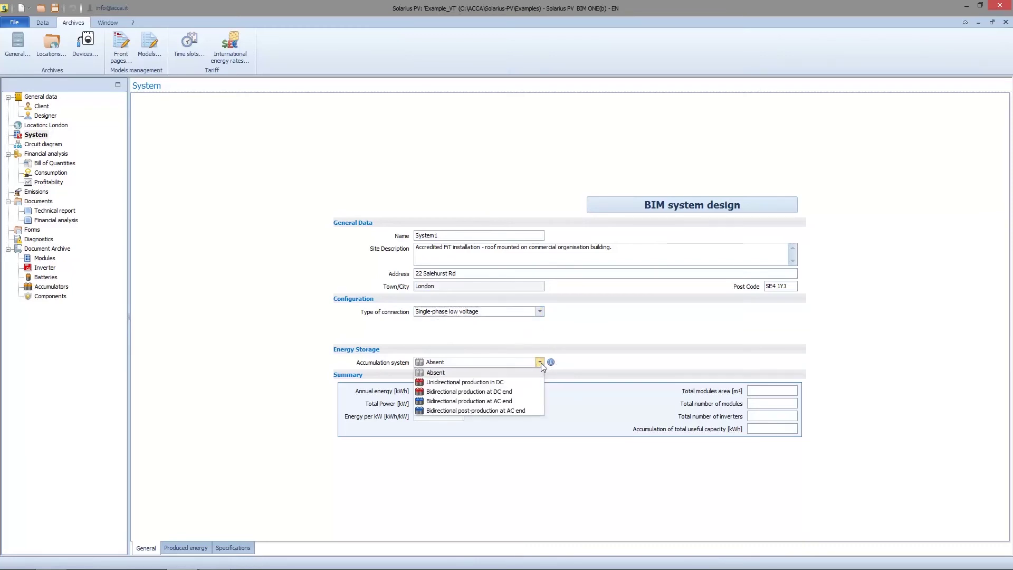
{"action": "mouse_move", "coordinate": [551, 363]}
Step: View the Produced energy table with its monthly and yearly charts, then the Specifications page
{"action": "left_click", "coordinate": [198, 549]}
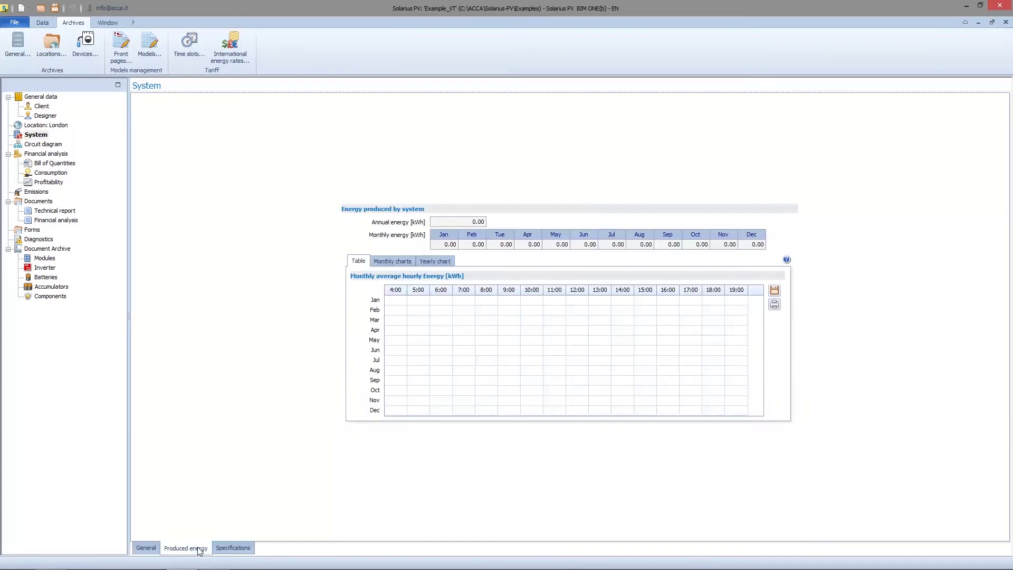
{"action": "left_click", "coordinate": [389, 261]}
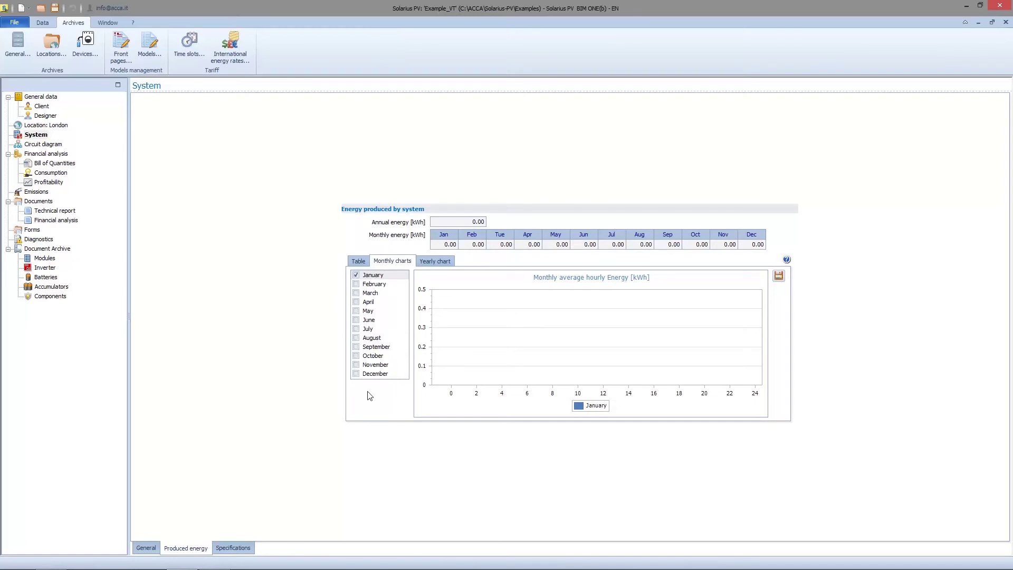
{"action": "left_click", "coordinate": [423, 264]}
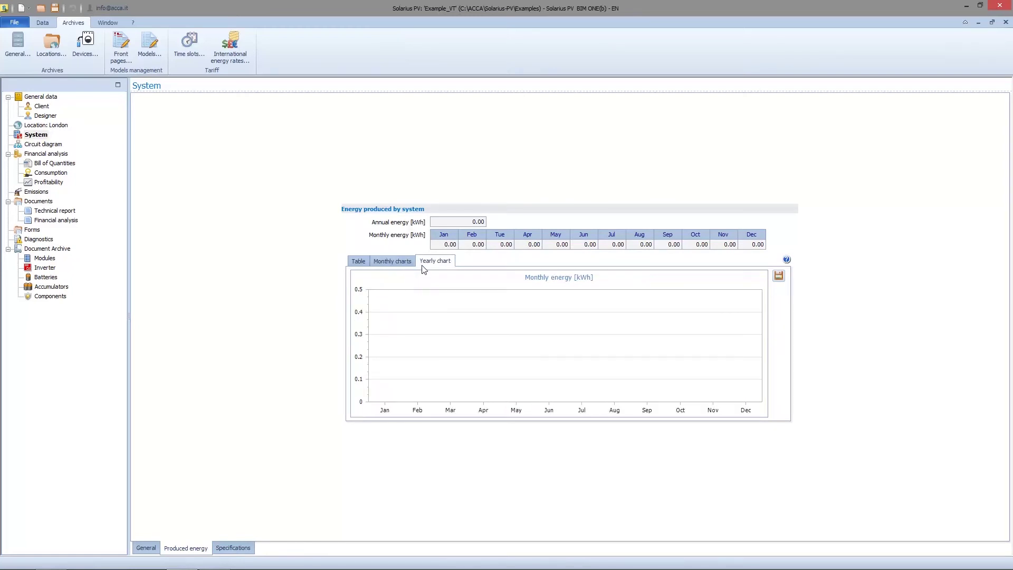
{"action": "left_click", "coordinate": [242, 547]}
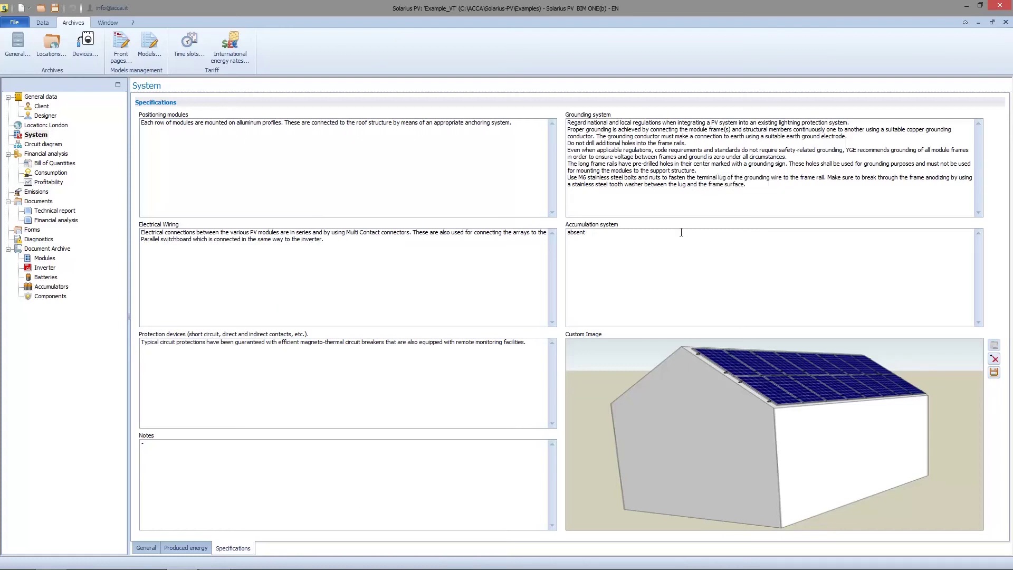
Step: Delete the current system image and pick the gabled roof-PV house from the image gallery
{"action": "left_click", "coordinate": [994, 360]}
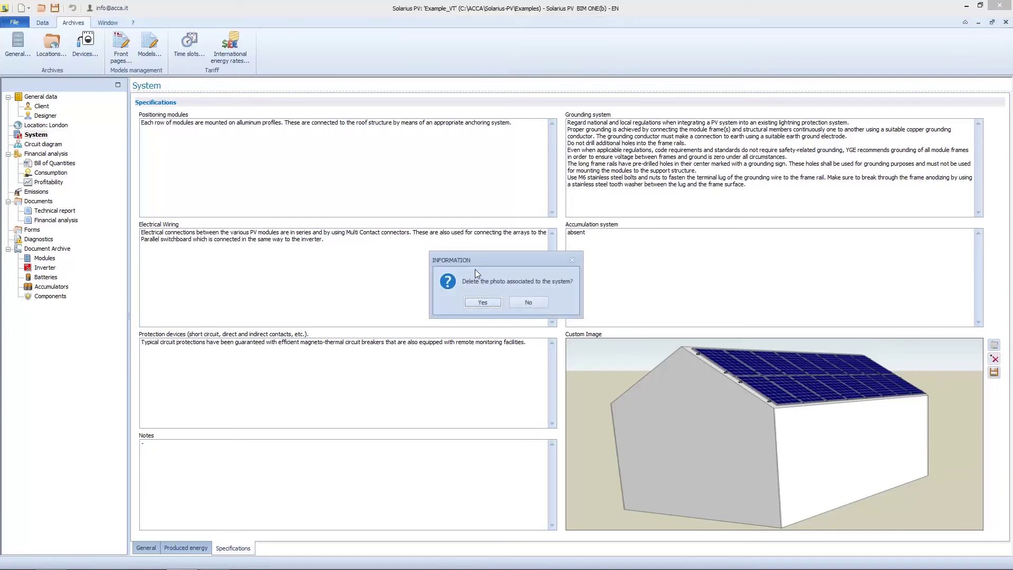
{"action": "left_click", "coordinate": [490, 309]}
{"action": "left_click", "coordinate": [994, 346]}
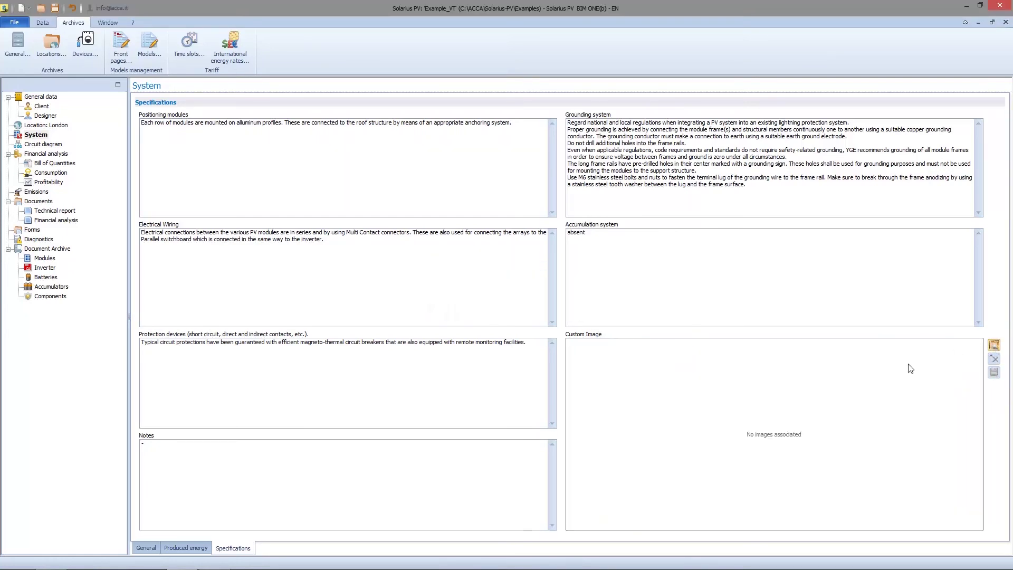
{"action": "left_click", "coordinate": [676, 417]}
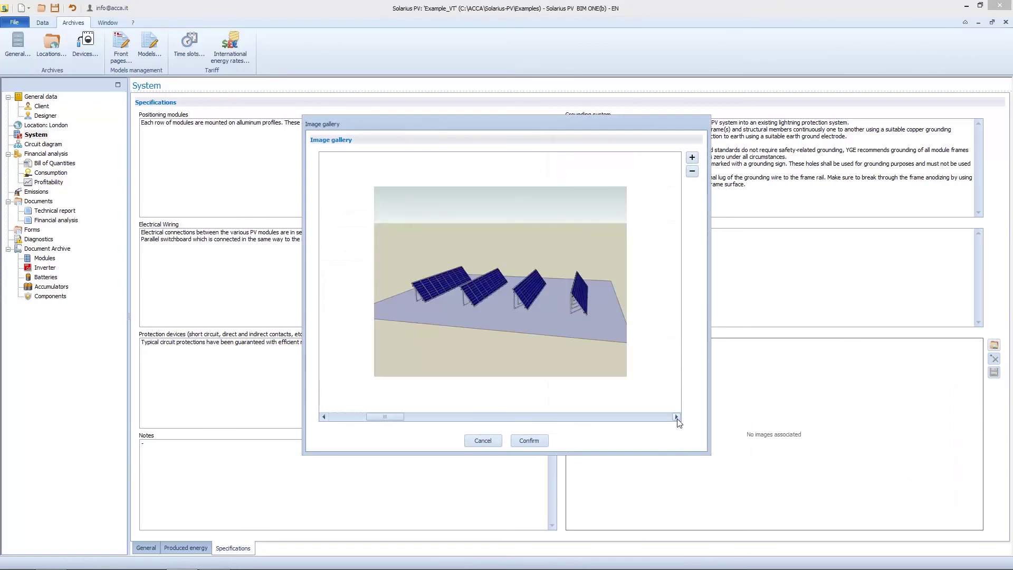
{"action": "left_click", "coordinate": [676, 418]}
{"action": "left_click", "coordinate": [676, 417]}
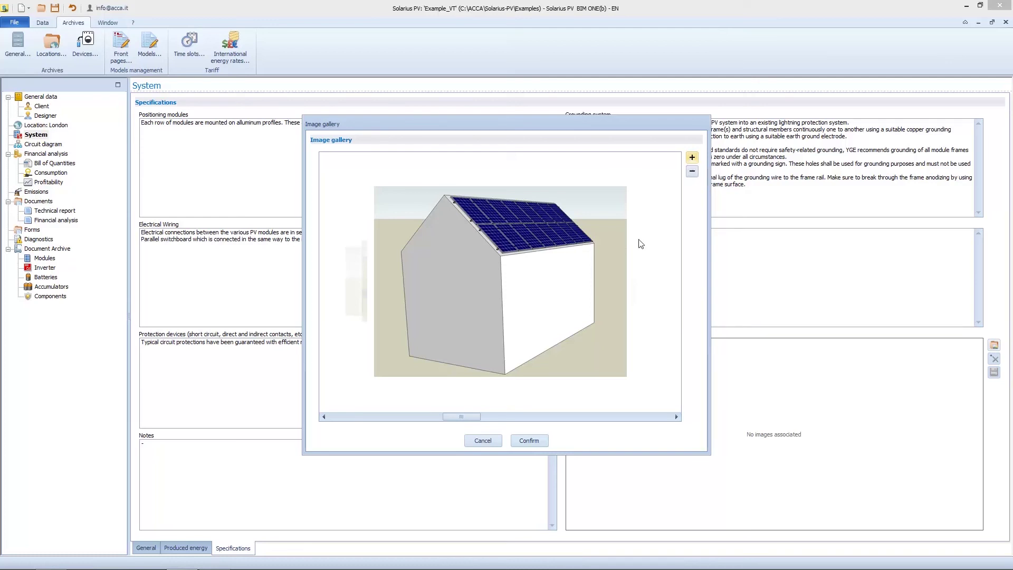
{"action": "left_click", "coordinate": [676, 417]}
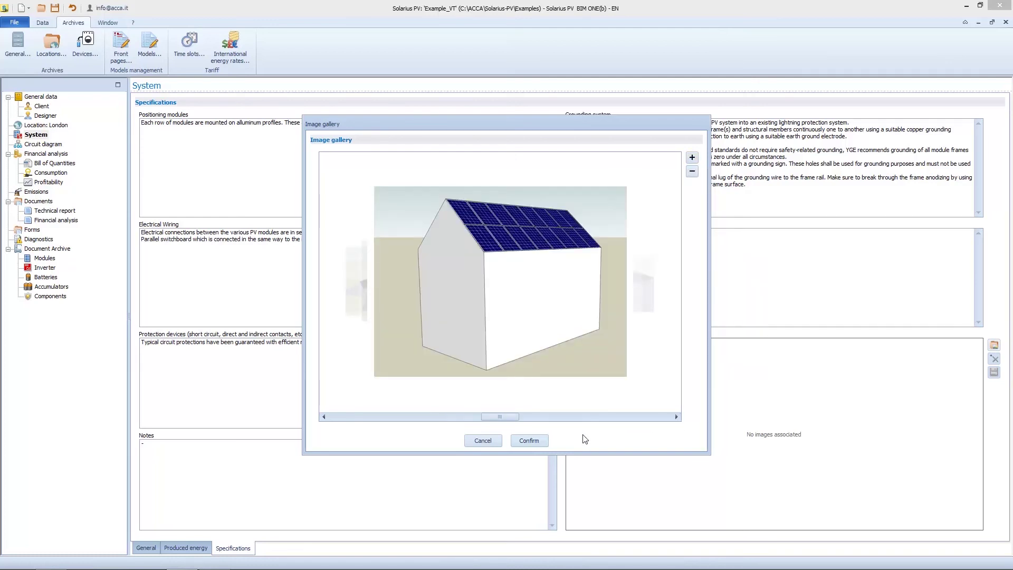
{"action": "left_click", "coordinate": [529, 441]}
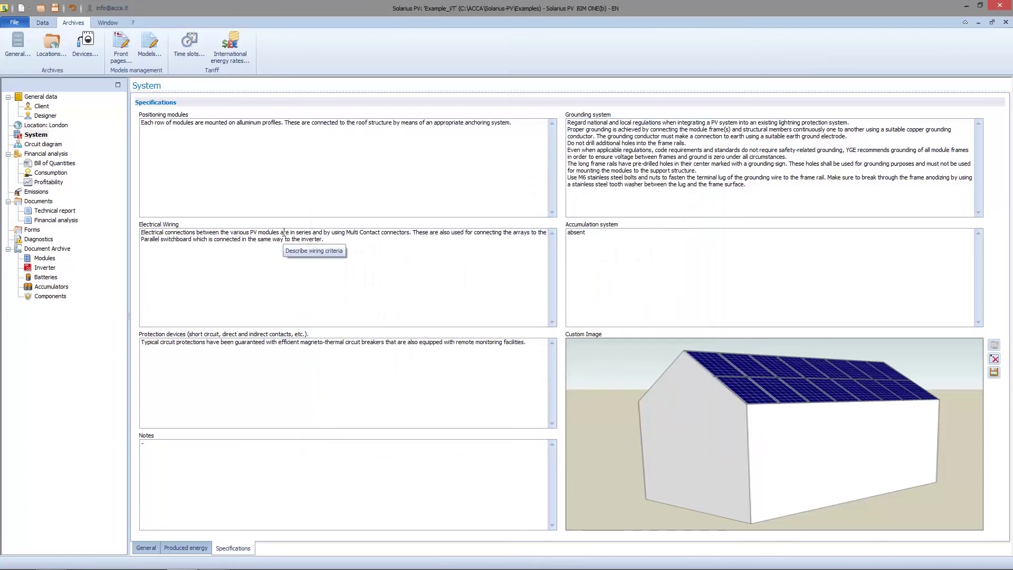
Step: Go back to the System's General page and show the Data ribbon commands
{"action": "left_click", "coordinate": [150, 551]}
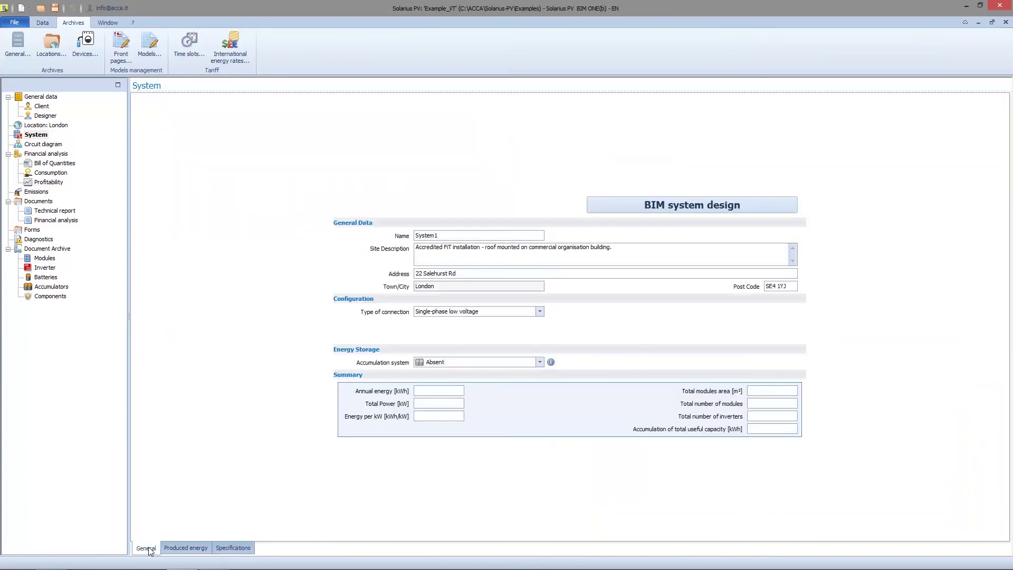
{"action": "left_click", "coordinate": [42, 22]}
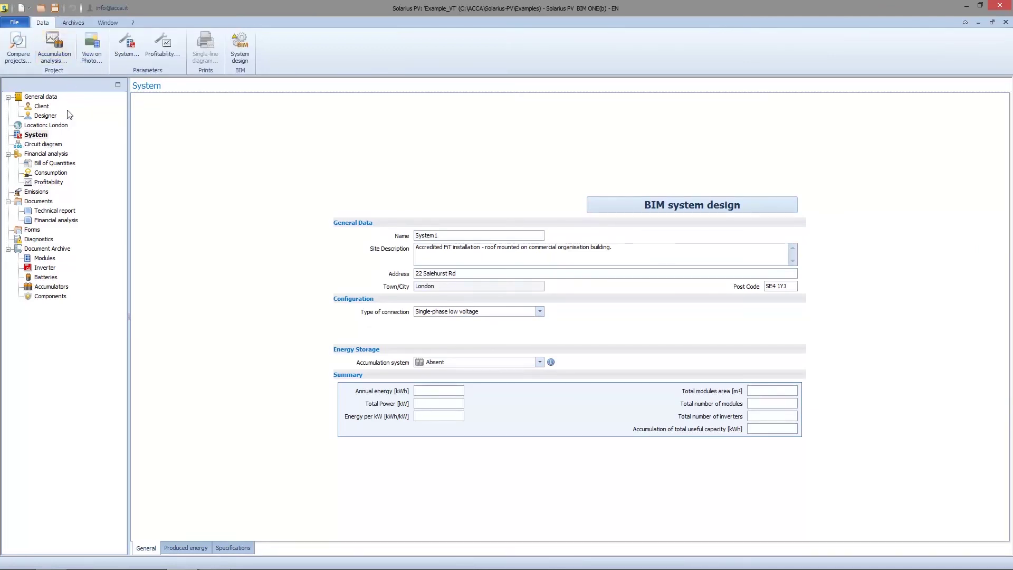